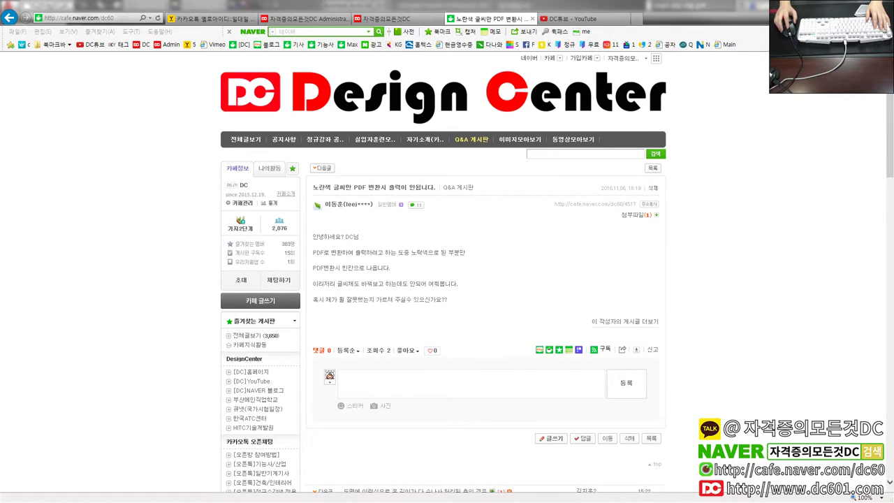
- Save the 2D 완성.dwg attachment from the Naver Cafe PDF-conversion Q&A post to the PC
{"action": "left_click", "coordinate": [357, 256]}
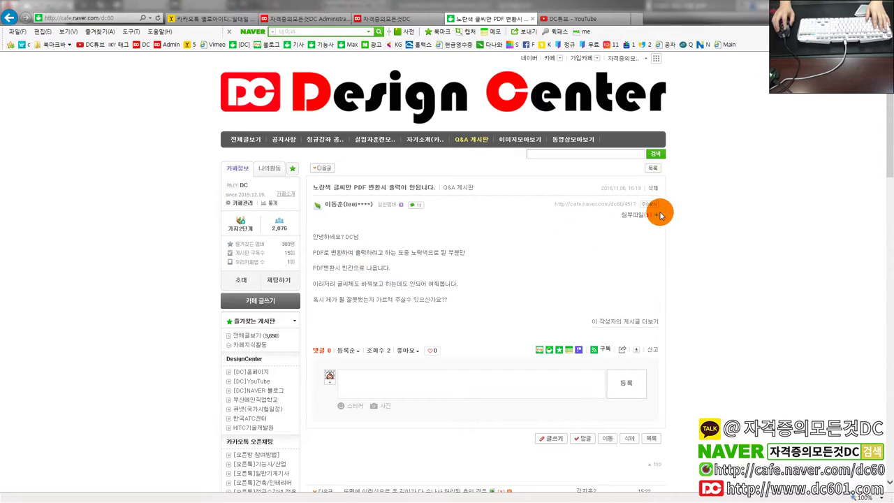
{"action": "left_click", "coordinate": [629, 215]}
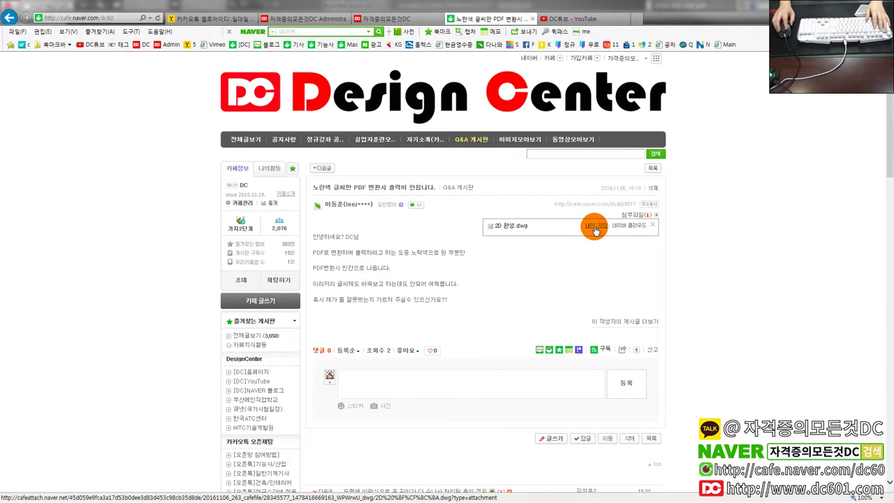
{"action": "left_click", "coordinate": [594, 228]}
{"action": "left_click", "coordinate": [332, 365]}
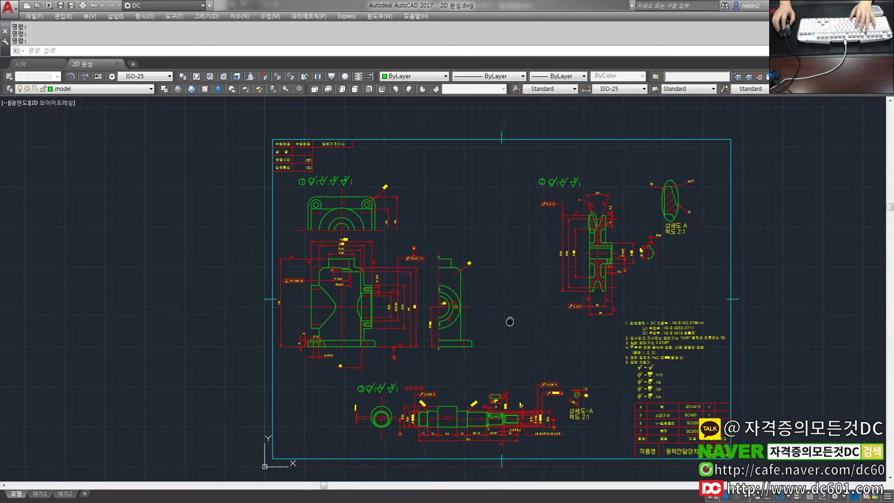
- In the plot settings, set the plot style table to [DC] 기계(A2).ctb instead of the A3 one
{"action": "middle_click_drag", "start_coordinate": [501, 317], "coordinate": [442, 296]}
{"action": "type", "text": "p"}
{"action": "key", "text": "Return"}
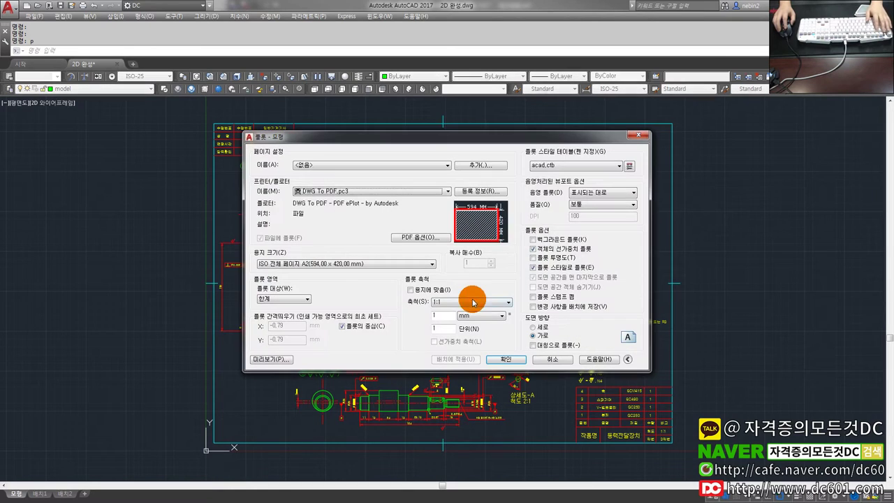
{"action": "left_click", "coordinate": [556, 167]}
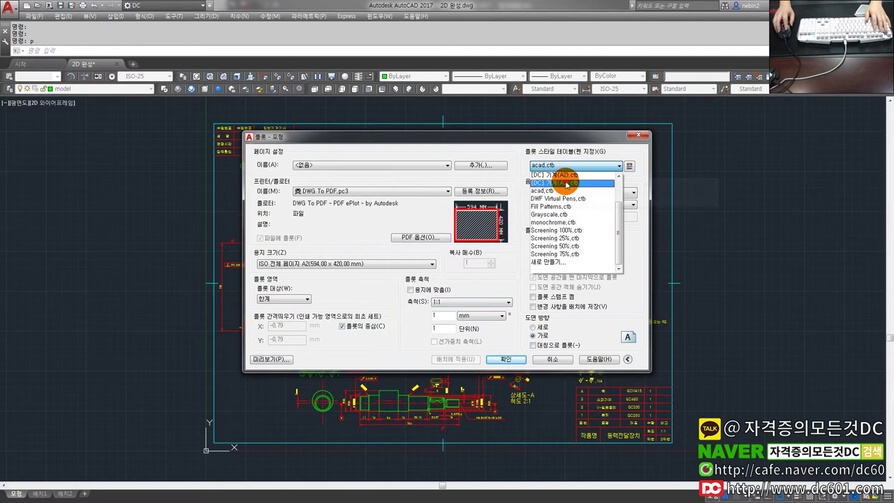
{"action": "left_click", "coordinate": [555, 182]}
{"action": "left_click", "coordinate": [462, 278]}
{"action": "left_click", "coordinate": [568, 169]}
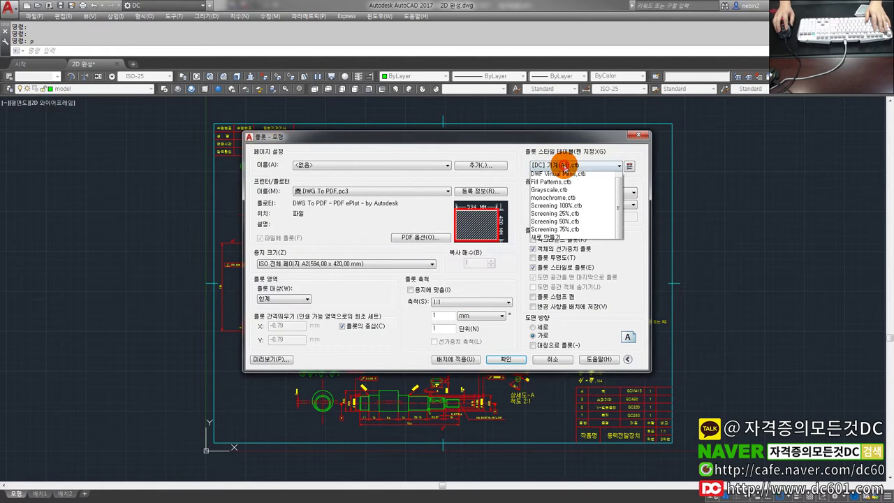
{"action": "left_click", "coordinate": [552, 174]}
{"action": "left_click", "coordinate": [460, 277]}
- Preview the DWG To PDF sheet on ISO A2, then close without plotting and turn off the grid
{"action": "left_click", "coordinate": [292, 359]}
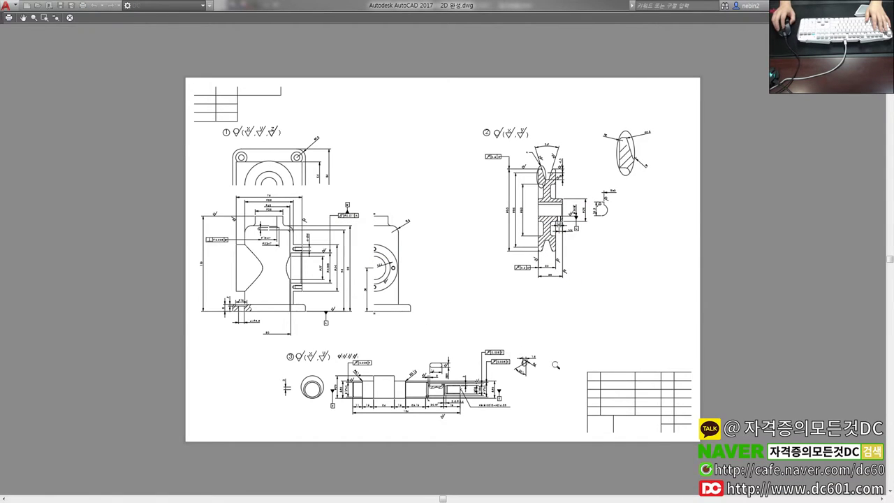
{"action": "scroll", "coordinate": [605, 393], "scroll_direction": "up", "scroll_amount": 4}
{"action": "scroll", "coordinate": [607, 392], "scroll_direction": "up", "scroll_amount": 3}
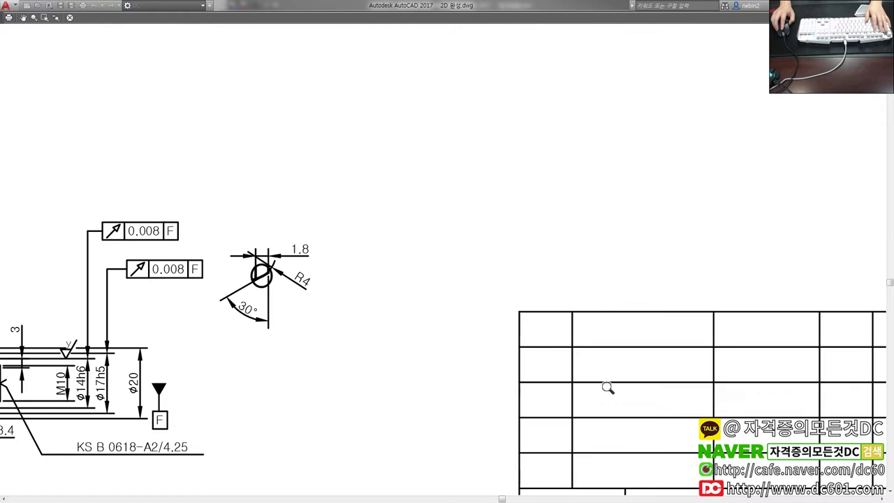
{"action": "scroll", "coordinate": [608, 389], "scroll_direction": "down", "scroll_amount": 2}
{"action": "scroll", "coordinate": [608, 390], "scroll_direction": "down", "scroll_amount": 2}
{"action": "scroll", "coordinate": [610, 389], "scroll_direction": "down", "scroll_amount": 2}
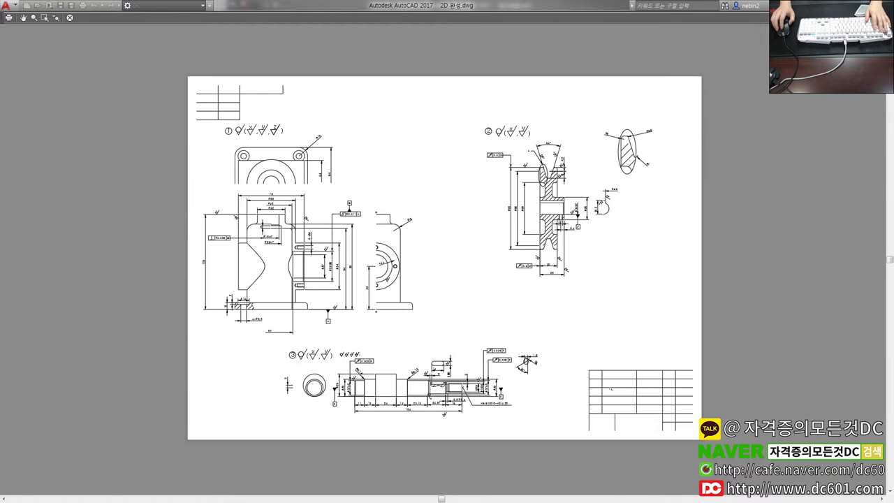
{"action": "scroll", "coordinate": [226, 181], "scroll_direction": "up", "scroll_amount": 2}
{"action": "scroll", "coordinate": [253, 201], "scroll_direction": "up", "scroll_amount": 2}
{"action": "scroll", "coordinate": [255, 195], "scroll_direction": "down", "scroll_amount": 4}
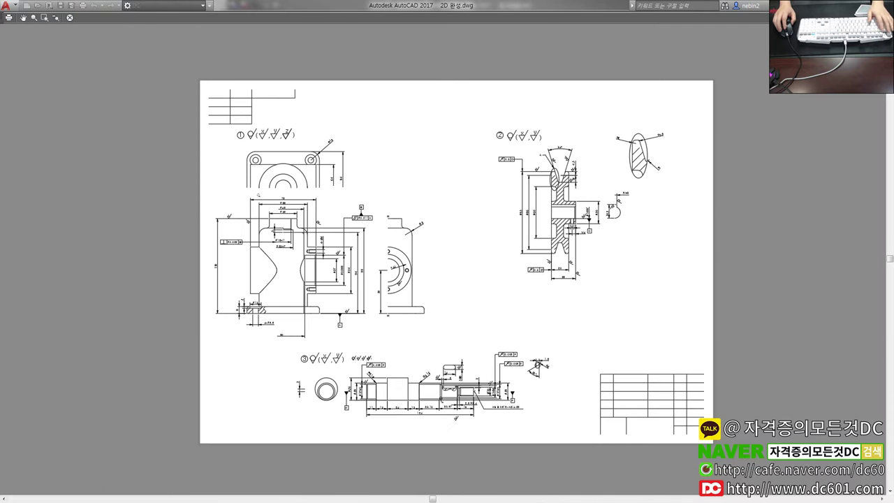
{"action": "scroll", "coordinate": [259, 189], "scroll_direction": "up", "scroll_amount": 2}
{"action": "key", "text": "Escape"}
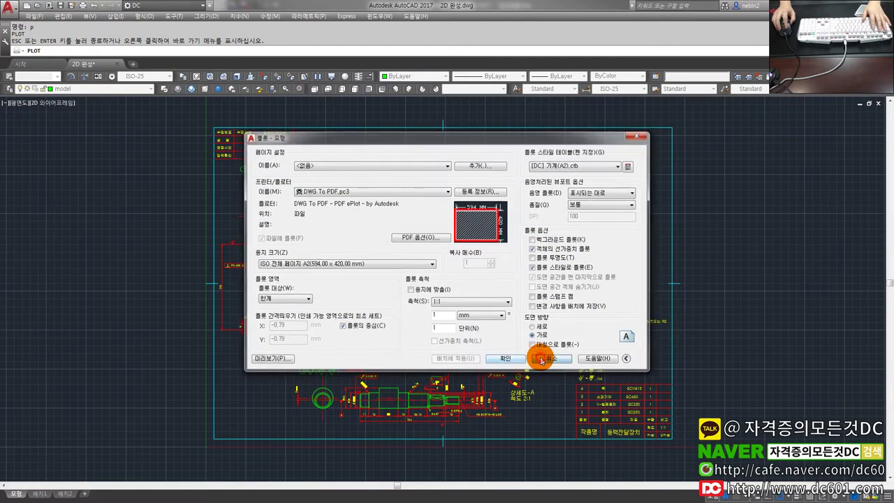
{"action": "left_click", "coordinate": [552, 359]}
{"action": "key", "text": "F7"}
{"action": "scroll", "coordinate": [340, 259], "scroll_direction": "down", "scroll_amount": 1}
- Start TRIM and then MATCHPROP on the pulley view, cancelling both without changes
{"action": "scroll", "coordinate": [335, 258], "scroll_direction": "up", "scroll_amount": 2}
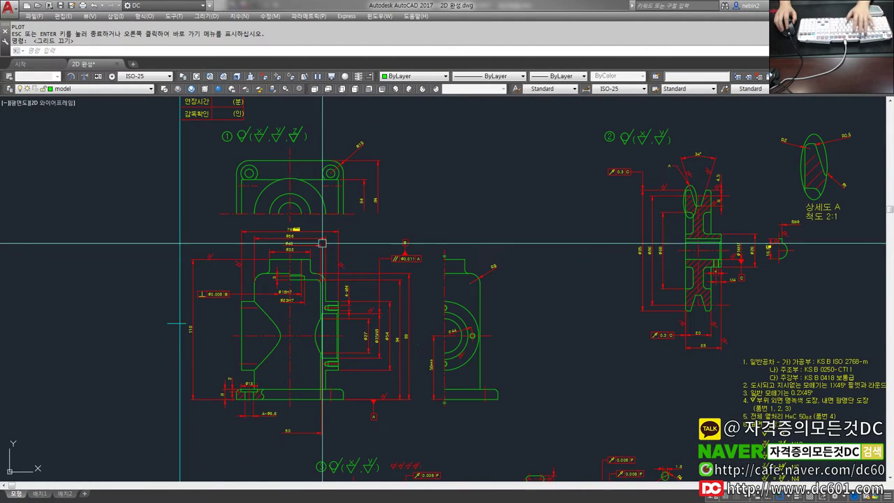
{"action": "scroll", "coordinate": [322, 243], "scroll_direction": "up", "scroll_amount": 2}
{"action": "type", "text": "tr"}
{"action": "key", "text": "Return"}
{"action": "key", "text": "Return"}
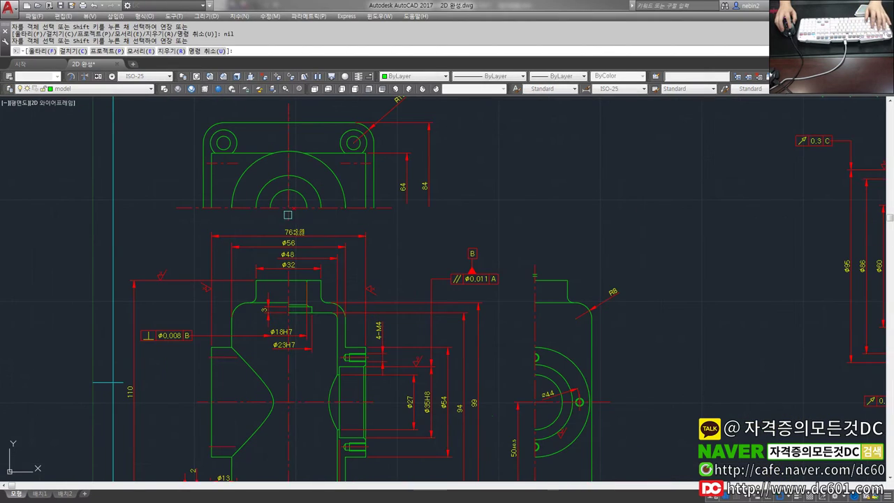
{"action": "scroll", "coordinate": [286, 217], "scroll_direction": "down", "scroll_amount": 2}
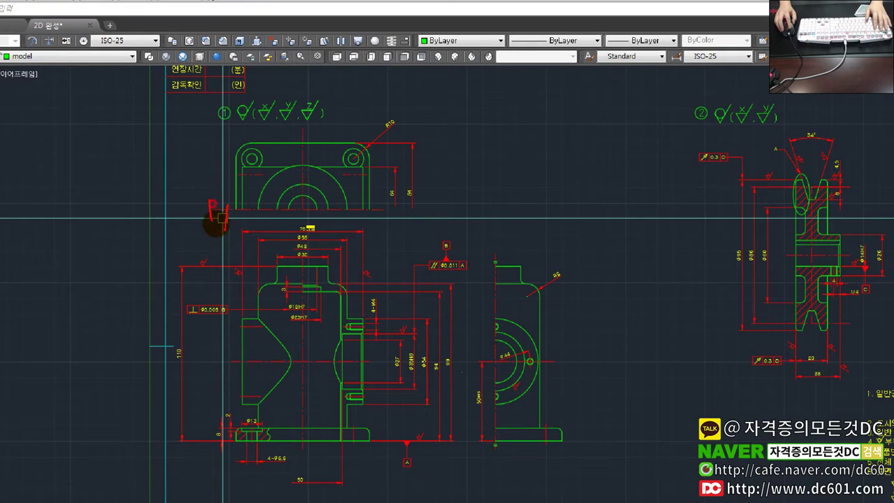
{"action": "scroll", "coordinate": [355, 289], "scroll_direction": "down", "scroll_amount": 3}
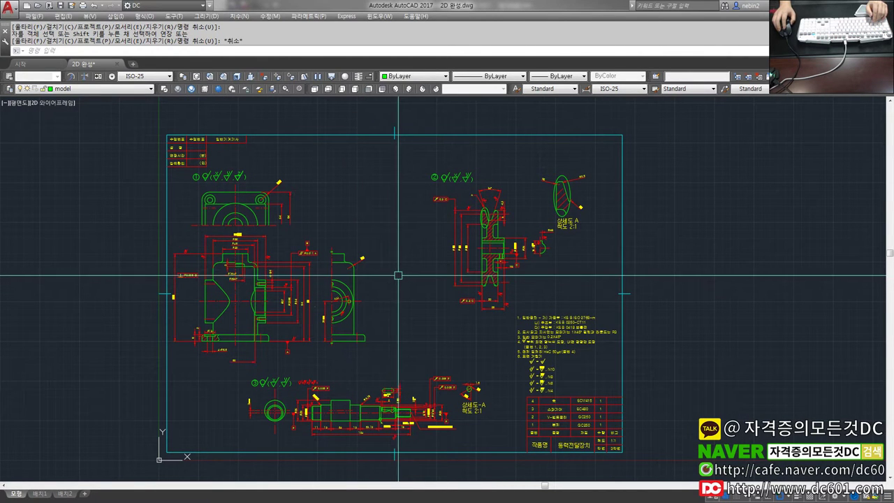
{"action": "scroll", "coordinate": [491, 213], "scroll_direction": "up", "scroll_amount": 4}
{"action": "type", "text": "ma"}
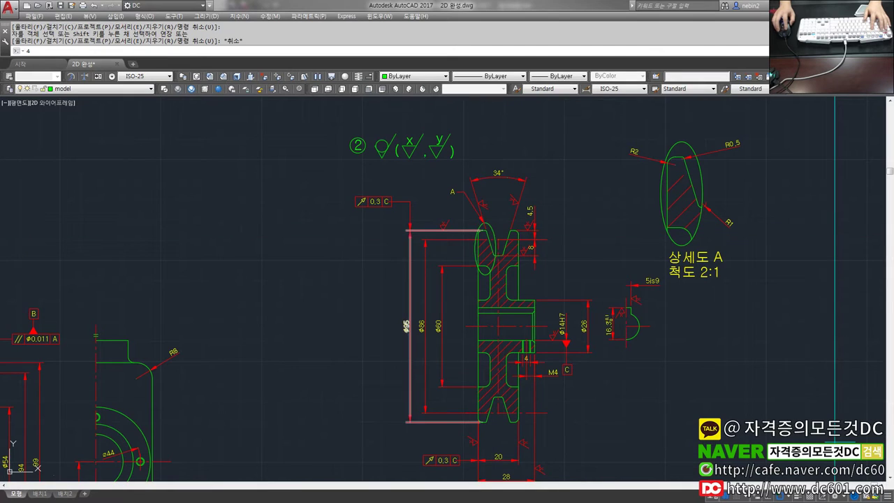
{"action": "key", "text": "Return"}
{"action": "left_click", "coordinate": [494, 231]}
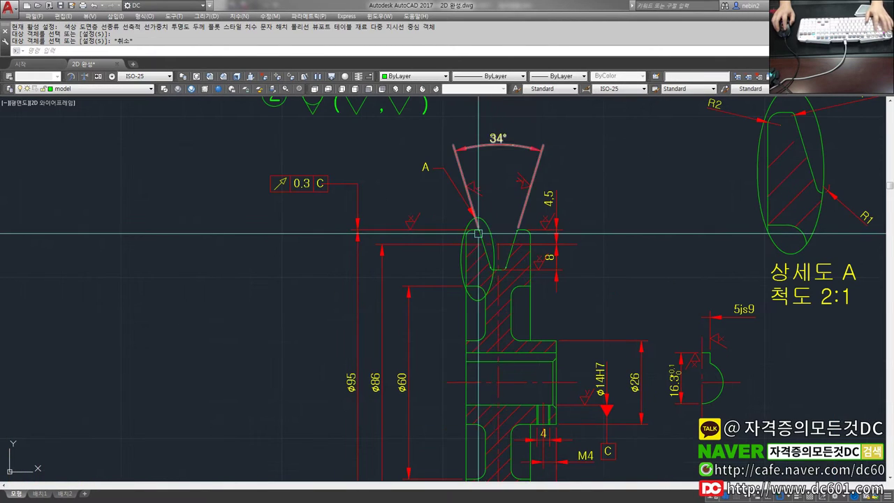
{"action": "key", "text": "Escape"}
{"action": "key", "text": "Escape"}
{"action": "scroll", "coordinate": [451, 243], "scroll_direction": "up", "scroll_amount": 3}
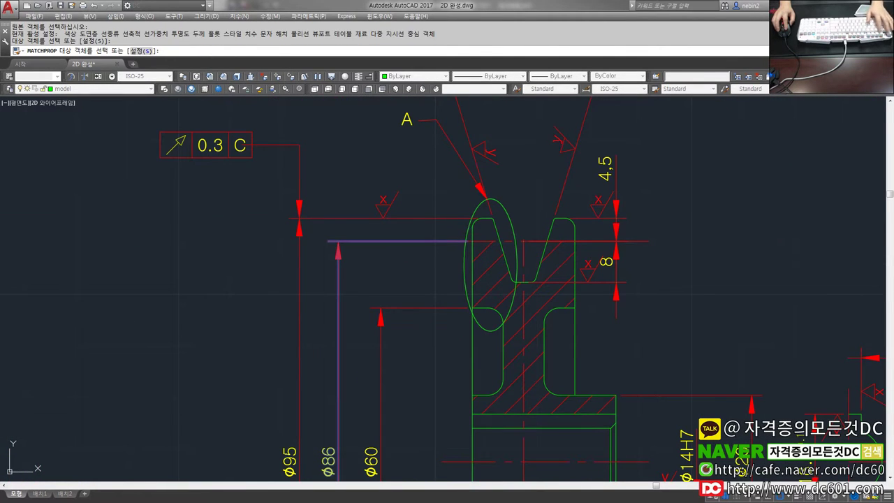
- Select the Detail-A ellipse on the pulley and check its layer in the layer list
{"action": "left_click", "coordinate": [468, 230]}
{"action": "left_click", "coordinate": [79, 91]}
{"action": "scroll", "coordinate": [242, 210], "scroll_direction": "down", "scroll_amount": 5}
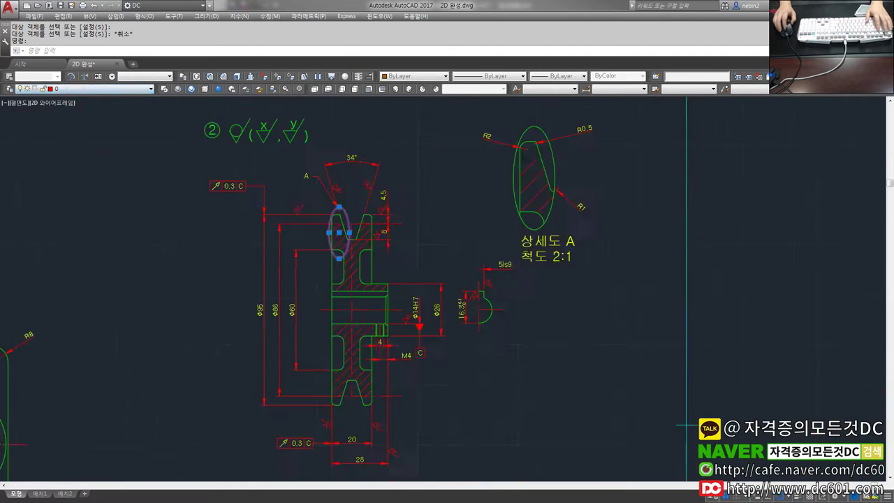
{"action": "key", "text": "Escape"}
{"action": "scroll", "coordinate": [424, 188], "scroll_direction": "up", "scroll_amount": 2}
{"action": "left_click", "coordinate": [425, 168]}
{"action": "left_click", "coordinate": [80, 89]}
{"action": "left_click", "coordinate": [63, 101]}
{"action": "scroll", "coordinate": [272, 210], "scroll_direction": "down", "scroll_amount": 5}
{"action": "key", "text": "Escape"}
{"action": "middle_click_drag", "start_coordinate": [273, 209], "coordinate": [439, 181]}
{"action": "scroll", "coordinate": [330, 322], "scroll_direction": "up", "scroll_amount": 4}
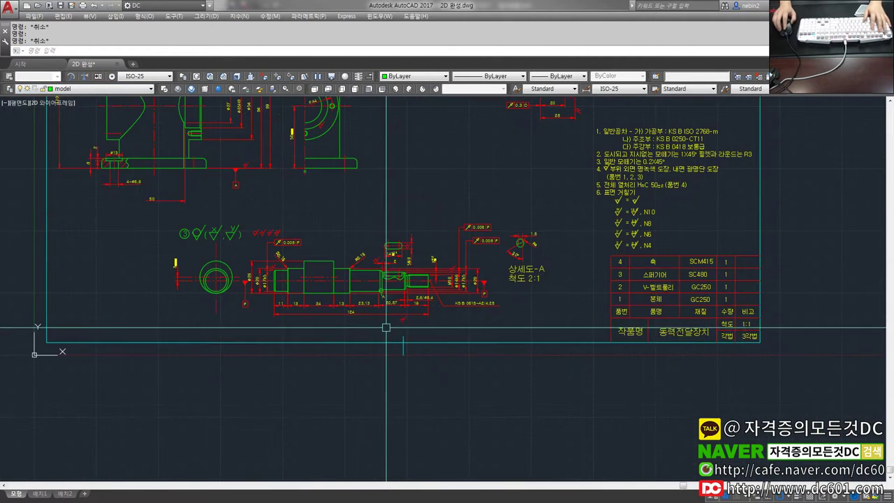
- Try TRIM and LENGTHEN on the shaft end-view circle, cancelling each without changes
{"action": "scroll", "coordinate": [311, 363], "scroll_direction": "up", "scroll_amount": 3}
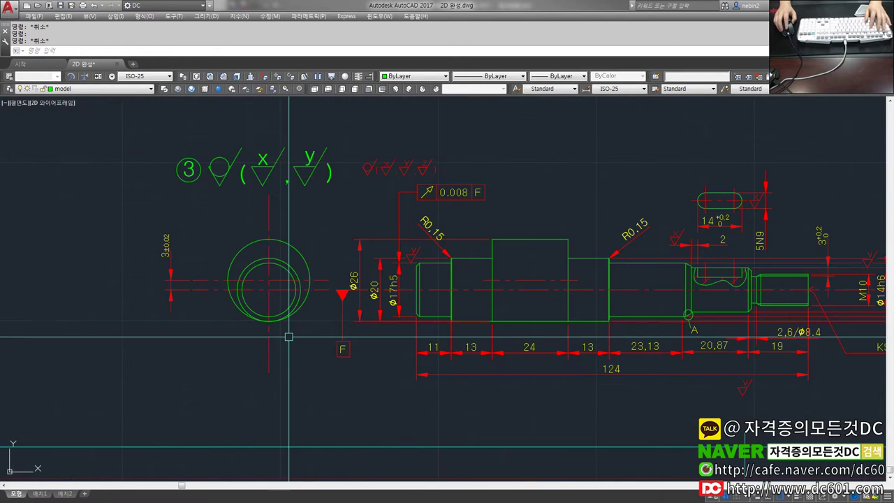
{"action": "scroll", "coordinate": [289, 336], "scroll_direction": "down", "scroll_amount": 1}
{"action": "scroll", "coordinate": [289, 335], "scroll_direction": "up", "scroll_amount": 1}
{"action": "type", "text": "tr"}
{"action": "key", "text": "Return"}
{"action": "key", "text": "Return"}
{"action": "key", "text": "Escape"}
{"action": "scroll", "coordinate": [270, 282], "scroll_direction": "up", "scroll_amount": 2}
{"action": "type", "text": "len"}
{"action": "key", "text": "Return"}
{"action": "left_click", "coordinate": [278, 356]}
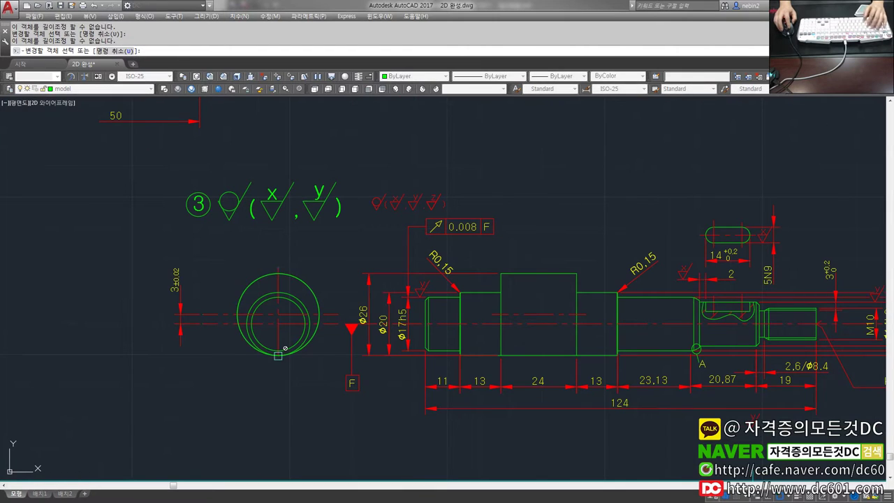
{"action": "key", "text": "Escape"}
{"action": "scroll", "coordinate": [416, 317], "scroll_direction": "up", "scroll_amount": 2}
{"action": "type", "text": "r"}
{"action": "key", "text": "Escape"}
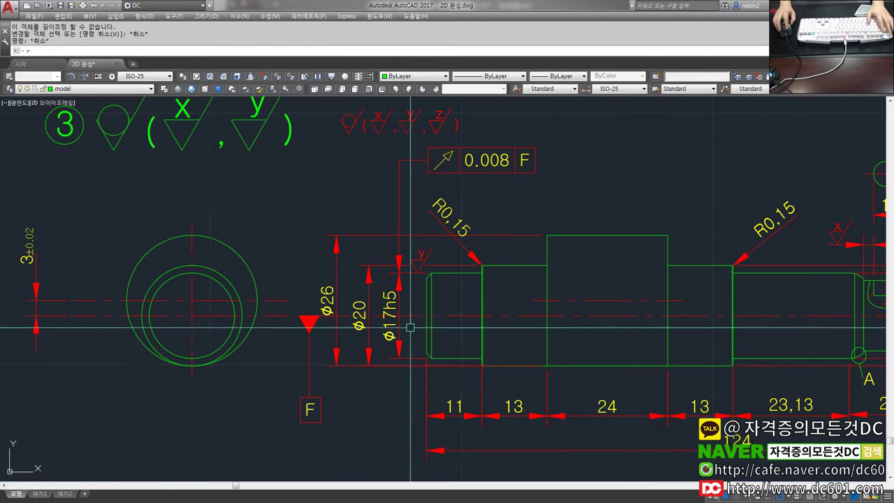
{"action": "scroll", "coordinate": [417, 316], "scroll_direction": "down", "scroll_amount": 2}
{"action": "scroll", "coordinate": [416, 317], "scroll_direction": "down", "scroll_amount": 3}
- Move the F datum symbol and its triangle horizontally to a new position on the shaft
{"action": "mouse_move", "coordinate": [454, 317]}
{"action": "middle_mouse_down"}
{"action": "mouse_move", "coordinate": [552, 368]}
{"action": "mouse_move", "coordinate": [434, 362]}
{"action": "middle_mouse_up"}
{"action": "scroll", "coordinate": [576, 328], "scroll_direction": "up", "scroll_amount": 2}
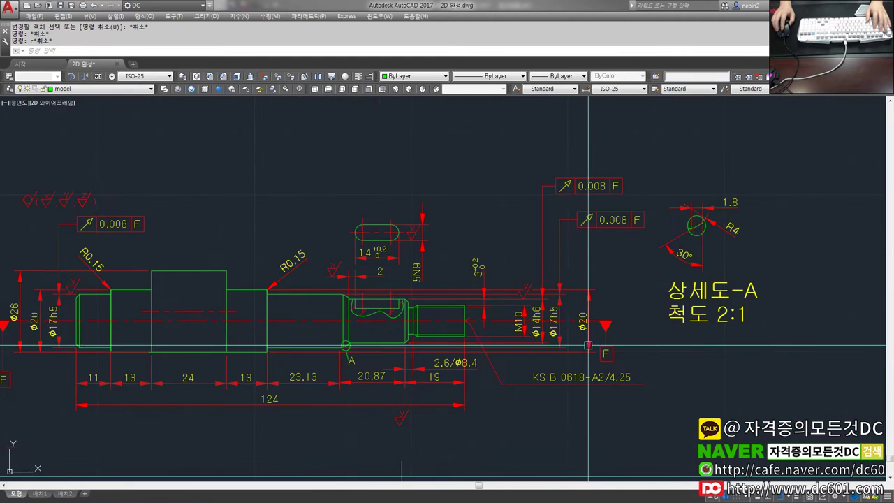
{"action": "scroll", "coordinate": [575, 328], "scroll_direction": "up", "scroll_amount": 2}
{"action": "type", "text": "5"}
{"action": "key", "text": "Return"}
{"action": "left_click_drag", "start_coordinate": [643, 366], "coordinate": [600, 302]}
{"action": "key", "text": "Return"}
{"action": "scroll", "coordinate": [615, 335], "scroll_direction": "down", "scroll_amount": 2}
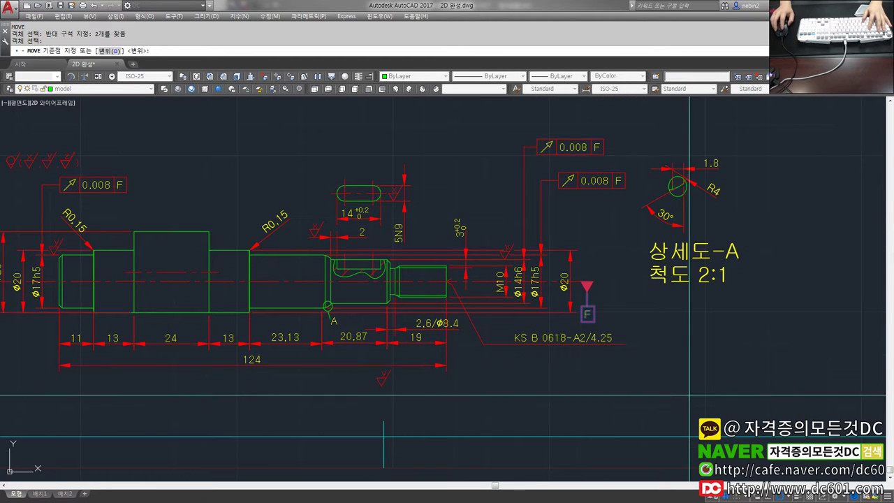
{"action": "left_click", "coordinate": [692, 396]}
{"action": "key", "text": "F8"}
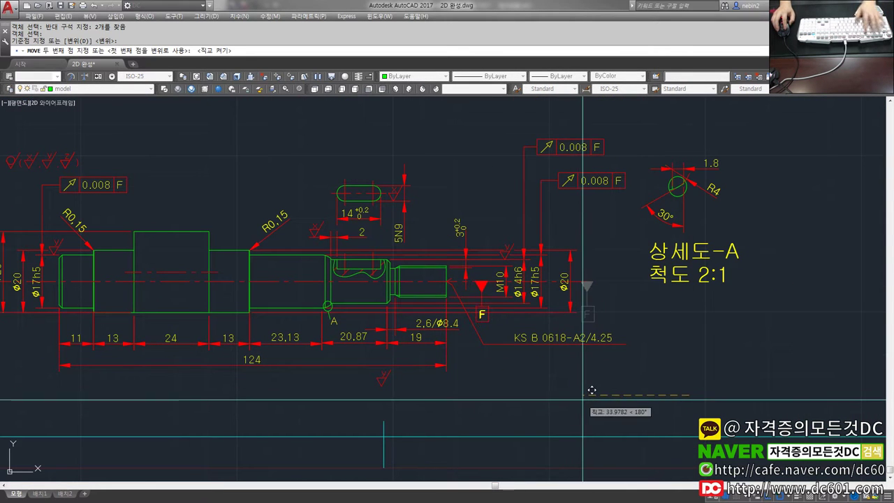
{"action": "left_click", "coordinate": [554, 391]}
{"action": "scroll", "coordinate": [554, 390], "scroll_direction": "down", "scroll_amount": 2}
{"action": "key", "text": "Escape"}
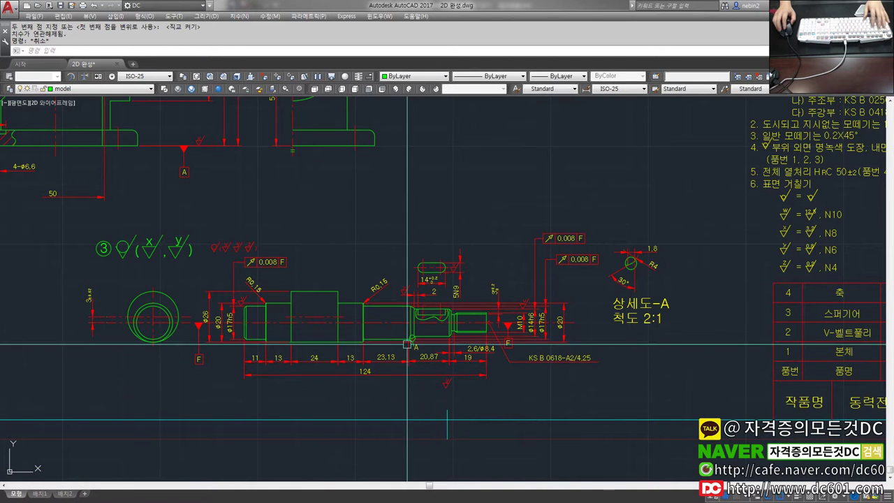
- Erase the extra R0.15 radius callout, leaving a single R0.15 note on the shaft
{"action": "scroll", "coordinate": [366, 304], "scroll_direction": "up", "scroll_amount": 2}
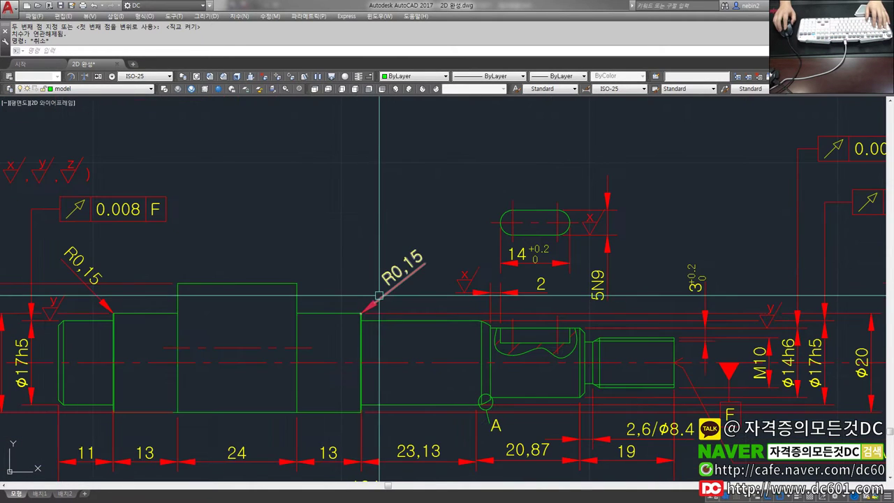
{"action": "scroll", "coordinate": [386, 303], "scroll_direction": "up", "scroll_amount": 1}
{"action": "scroll", "coordinate": [384, 297], "scroll_direction": "down", "scroll_amount": 3}
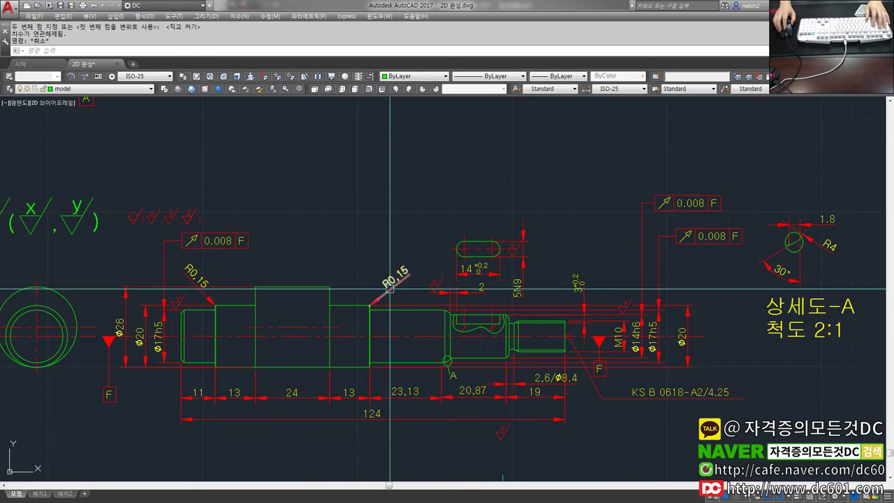
{"action": "scroll", "coordinate": [389, 287], "scroll_direction": "up", "scroll_amount": 1}
{"action": "type", "text": "e"}
{"action": "key", "text": "Return"}
{"action": "left_click", "coordinate": [390, 286]}
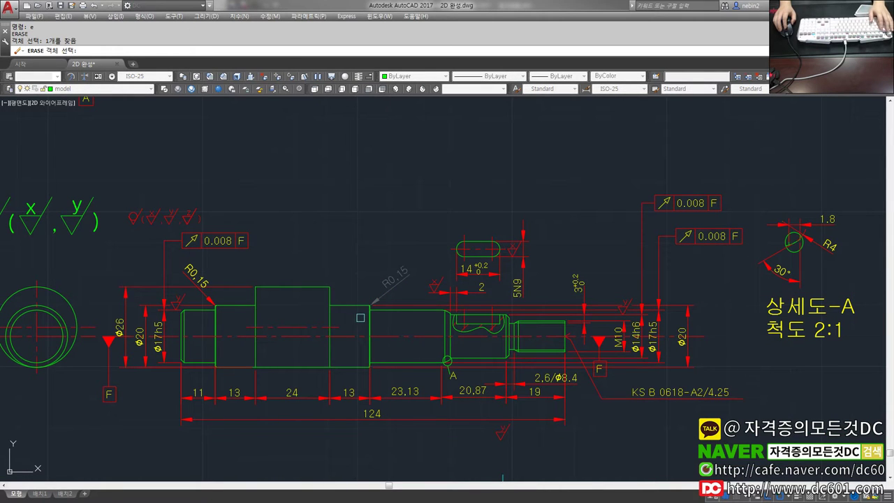
{"action": "key", "text": "Return"}
- Zoom to All so the entire drawing sheet is shown
{"action": "scroll", "coordinate": [377, 298], "scroll_direction": "up", "scroll_amount": 3}
{"action": "scroll", "coordinate": [342, 335], "scroll_direction": "up", "scroll_amount": 2}
{"action": "scroll", "coordinate": [339, 329], "scroll_direction": "up", "scroll_amount": 1}
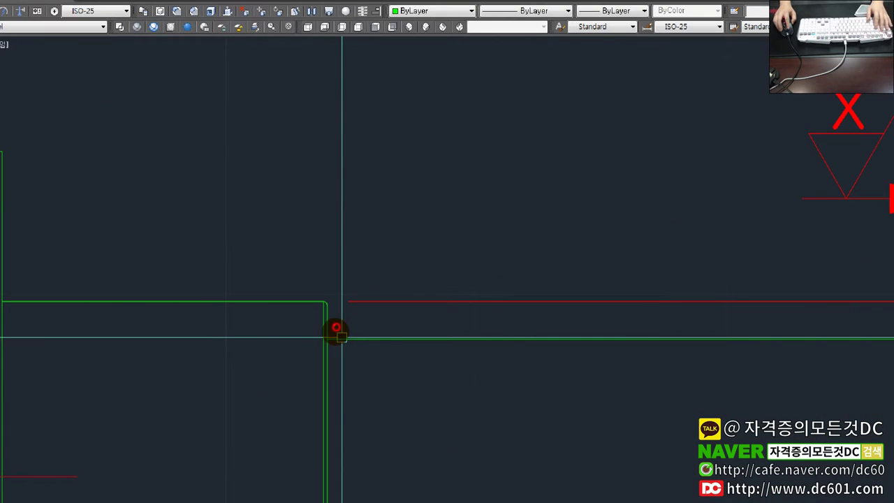
{"action": "scroll", "coordinate": [341, 335], "scroll_direction": "down", "scroll_amount": 3}
{"action": "scroll", "coordinate": [341, 311], "scroll_direction": "down", "scroll_amount": 2}
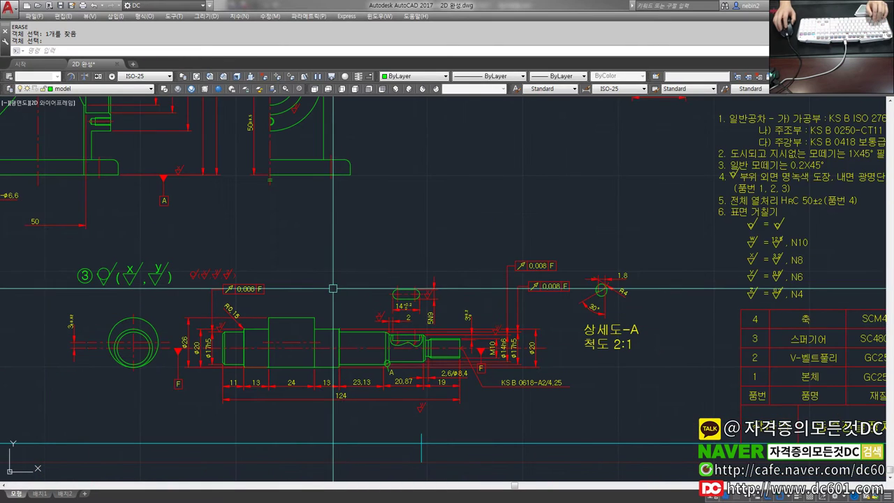
{"action": "type", "text": "z"}
{"action": "key", "text": "Return"}
{"action": "type", "text": "a"}
{"action": "key", "text": "Return"}
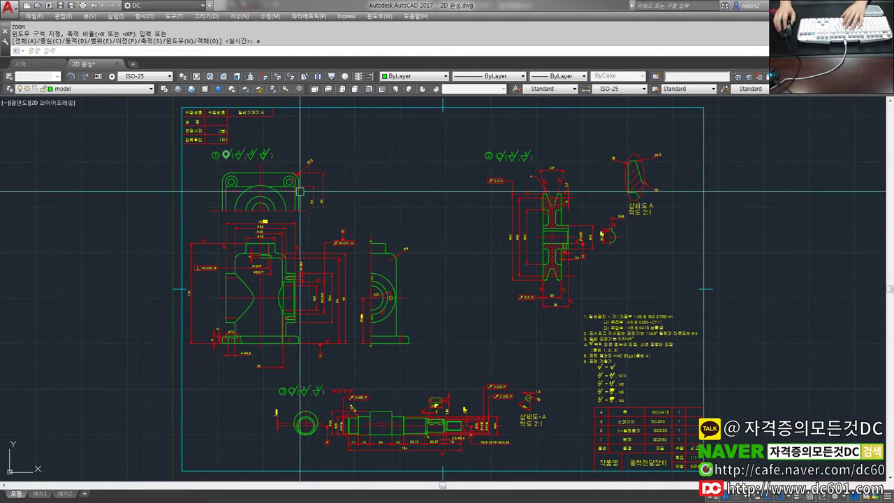
- Zoom in on the finish symbol beside item 2 and erase its small circle
{"action": "scroll", "coordinate": [499, 154], "scroll_direction": "up", "scroll_amount": 5}
{"action": "scroll", "coordinate": [482, 168], "scroll_direction": "up", "scroll_amount": 2}
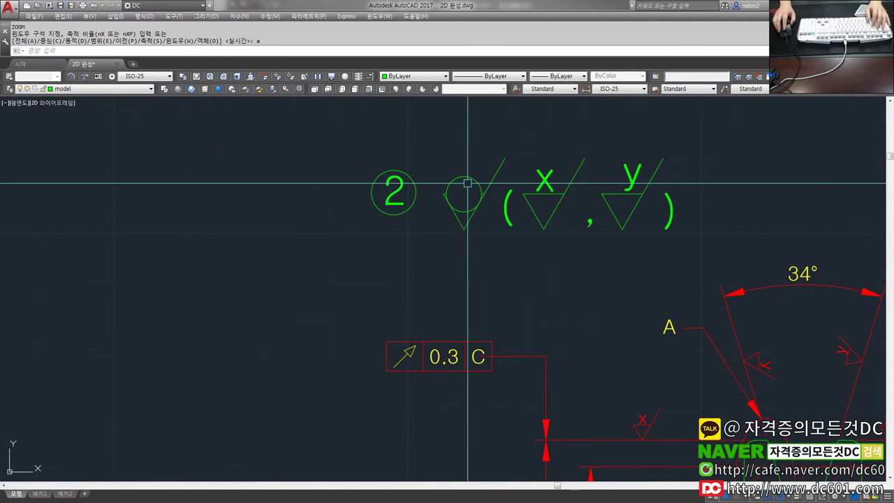
{"action": "type", "text": "c"}
{"action": "key", "text": "Return"}
{"action": "scroll", "coordinate": [472, 181], "scroll_direction": "up", "scroll_amount": 2}
{"action": "key", "text": "Escape"}
{"action": "type", "text": "e"}
{"action": "key", "text": "Return"}
{"action": "left_click", "coordinate": [473, 175]}
{"action": "key", "text": "Return"}
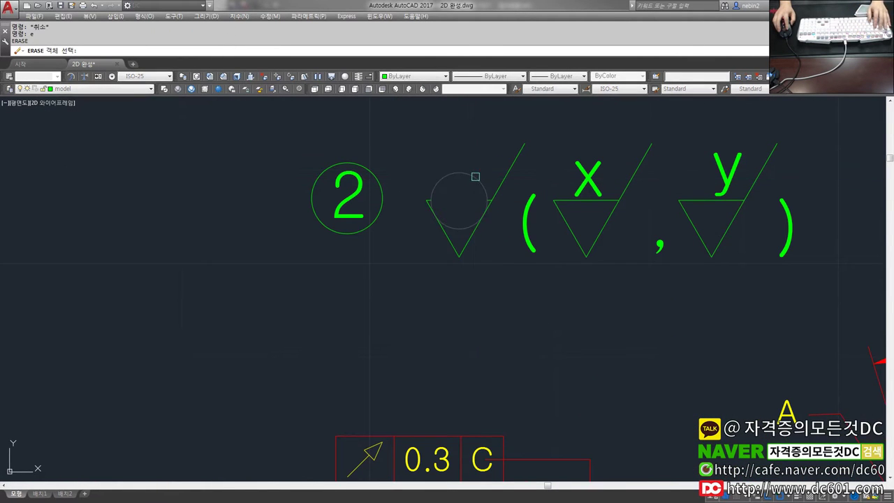
- Fillet the top of the V lines into a closed triangle
{"action": "key", "text": "Return"}
{"action": "type", "text": "f"}
{"action": "key", "text": "Return"}
{"action": "left_click", "coordinate": [429, 203]}
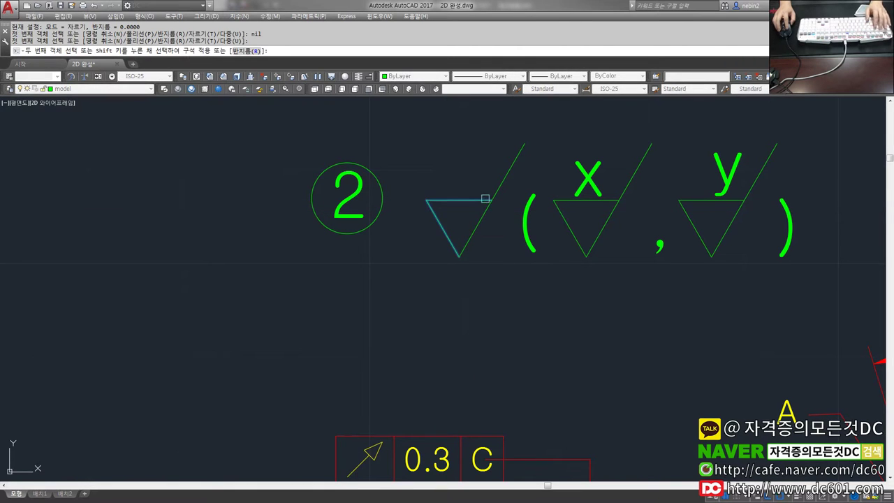
{"action": "key", "text": "Escape"}
- Begin a 3P circle with tangent snaps inside the triangle, then cancel the failed attempt
{"action": "type", "text": "c"}
{"action": "key", "text": "Return"}
{"action": "type", "text": "3p"}
{"action": "key", "text": "Return"}
{"action": "right_click", "coordinate": [473, 190], "text": "shift"}
{"action": "left_click", "coordinate": [461, 223]}
{"action": "left_click", "coordinate": [448, 223]}
{"action": "key", "text": "Escape"}
{"action": "key", "text": "Escape"}
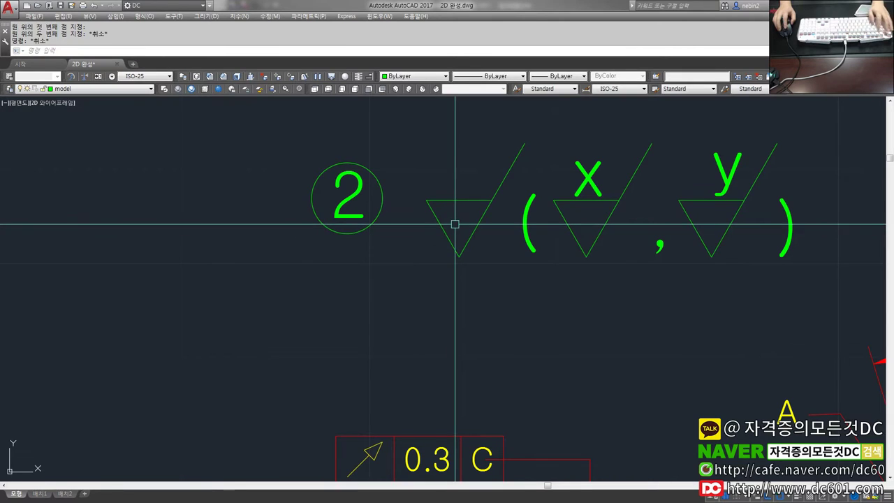
- Draw a 3P circle tangent to all three sides of the triangle
{"action": "type", "text": "c"}
{"action": "key", "text": "Return"}
{"action": "type", "text": "3p"}
{"action": "key", "text": "Return"}
{"action": "right_click", "coordinate": [447, 224], "text": "shift"}
{"action": "left_click", "coordinate": [461, 363]}
{"action": "left_click", "coordinate": [440, 227]}
{"action": "right_click", "coordinate": [468, 231], "text": "shift"}
{"action": "left_click", "coordinate": [499, 363]}
{"action": "left_click", "coordinate": [474, 232]}
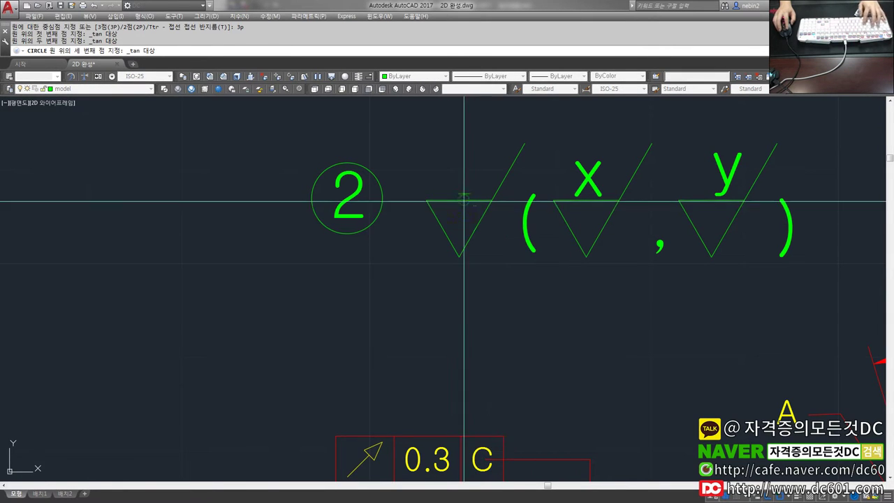
{"action": "left_click", "coordinate": [474, 199]}
{"action": "key", "text": "Escape"}
- Explode the triangle symbol into separate pieces and zoom back out
{"action": "type", "text": "x"}
{"action": "key", "text": "Return"}
{"action": "left_click", "coordinate": [480, 199]}
{"action": "key", "text": "Return"}
{"action": "scroll", "coordinate": [482, 196], "scroll_direction": "down", "scroll_amount": 1}
{"action": "scroll", "coordinate": [482, 196], "scroll_direction": "down", "scroll_amount": 2}
{"action": "scroll", "coordinate": [482, 196], "scroll_direction": "down", "scroll_amount": 3}
- Zoom All to show the whole sheet and glance at the layer list
{"action": "type", "text": "z"}
{"action": "key", "text": "Return"}
{"action": "type", "text": "a"}
{"action": "key", "text": "Return"}
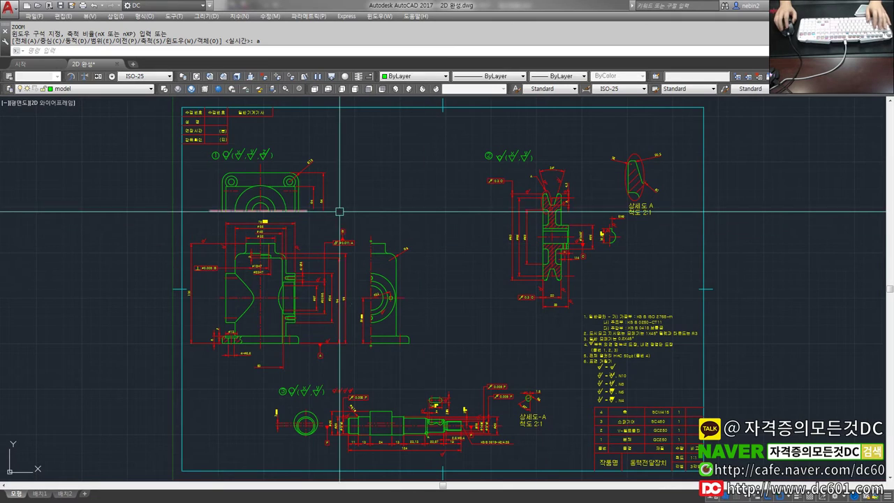
{"action": "left_click", "coordinate": [110, 89]}
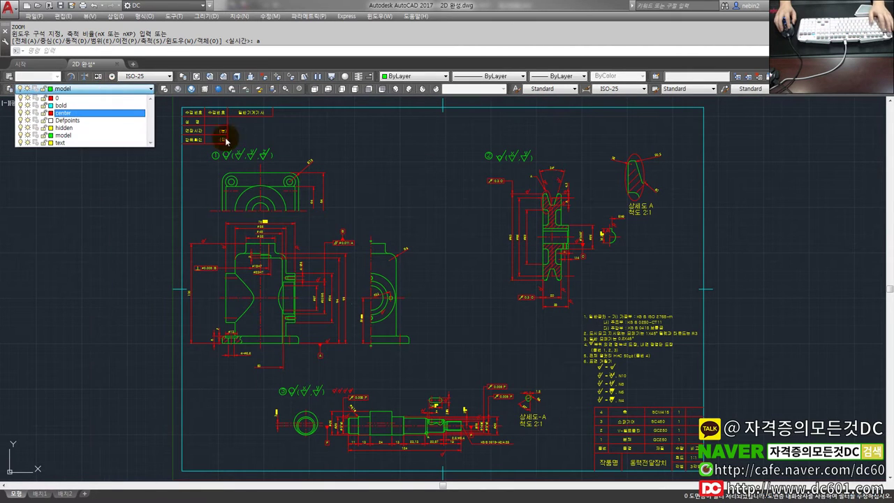
{"action": "left_click", "coordinate": [259, 152]}
{"action": "type", "text": "p"}
{"action": "key", "text": "Return"}
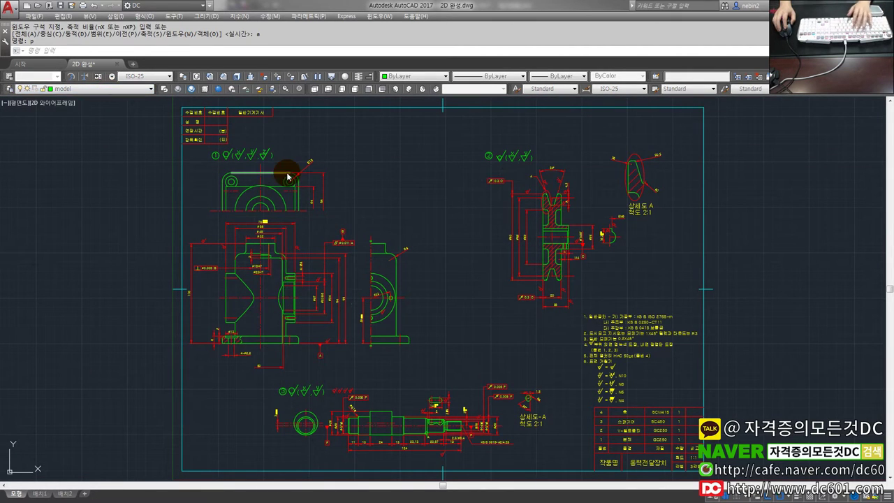
{"action": "left_click", "coordinate": [593, 170]}
{"action": "left_click", "coordinate": [624, 165]}
{"action": "left_click", "coordinate": [629, 166]}
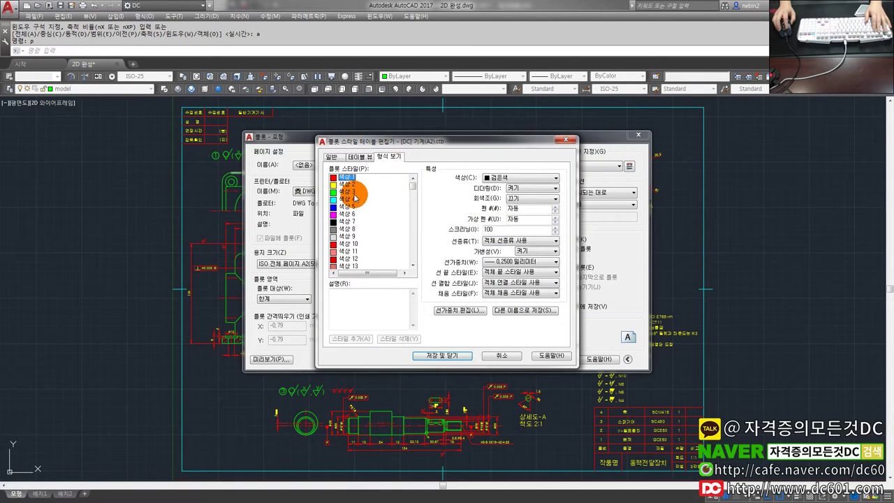
{"action": "left_click", "coordinate": [348, 193]}
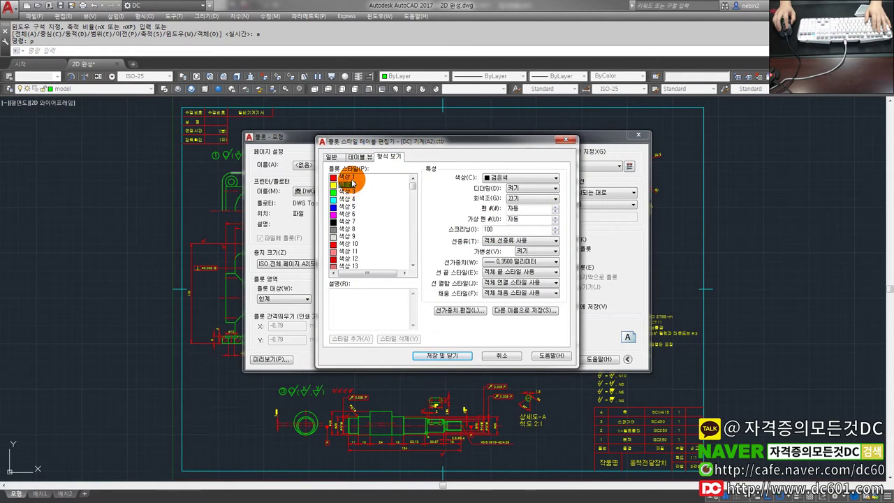
{"action": "left_click", "coordinate": [508, 353]}
{"action": "left_click", "coordinate": [577, 350]}
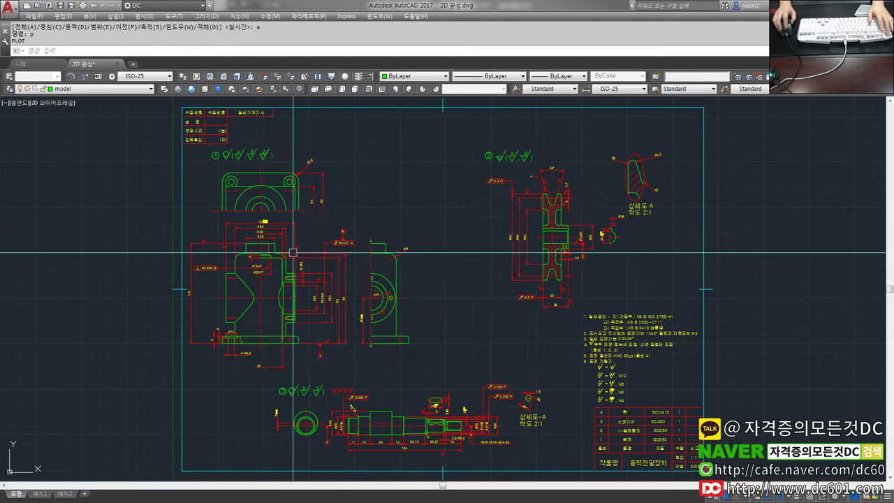
- Open the Layer Properties Manager and review the bold, center, hidden and text layers
{"action": "left_click", "coordinate": [81, 91]}
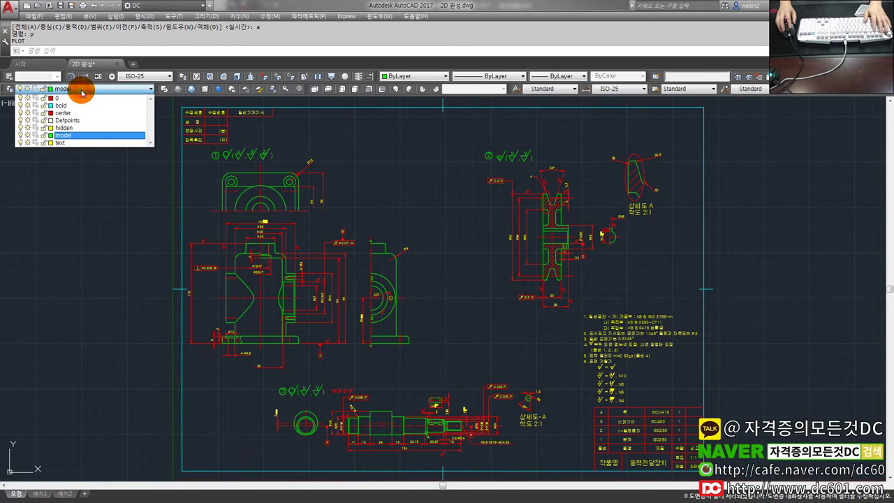
{"action": "left_click", "coordinate": [10, 90]}
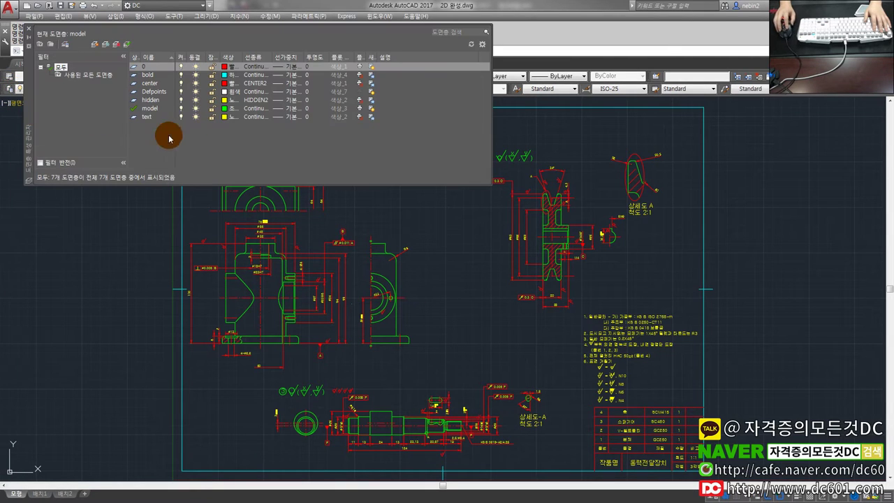
{"action": "left_click_drag", "start_coordinate": [23, 87], "coordinate": [140, 241]}
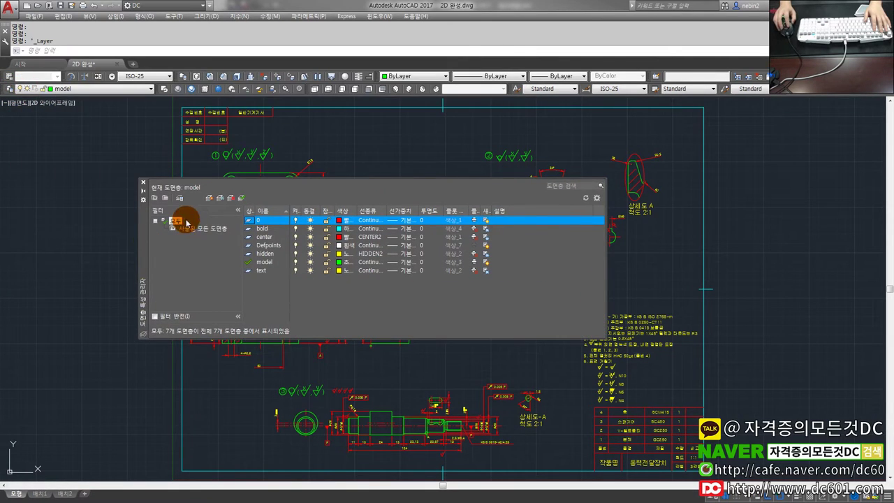
{"action": "left_click", "coordinate": [483, 229]}
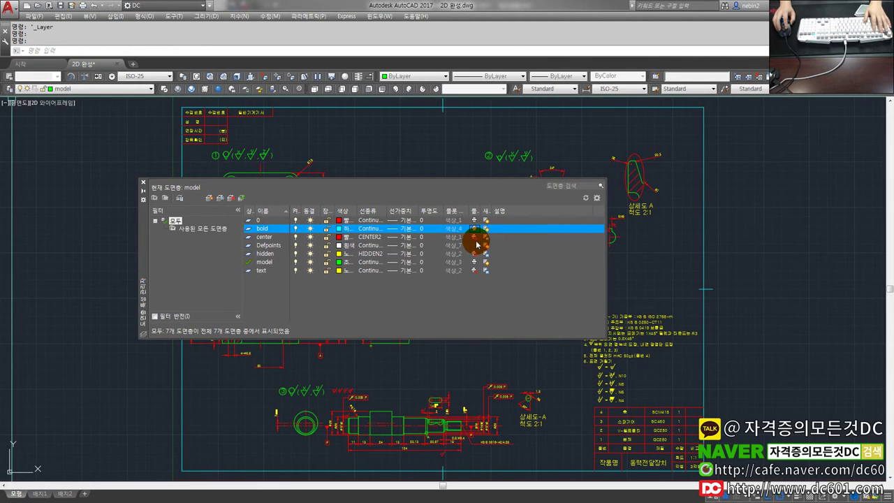
{"action": "left_click", "coordinate": [477, 238]}
{"action": "left_click", "coordinate": [486, 255]}
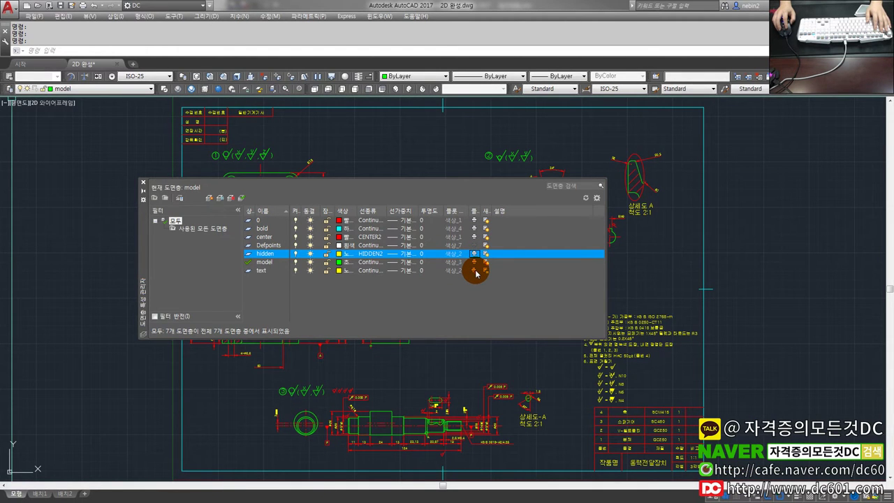
{"action": "left_click", "coordinate": [475, 271]}
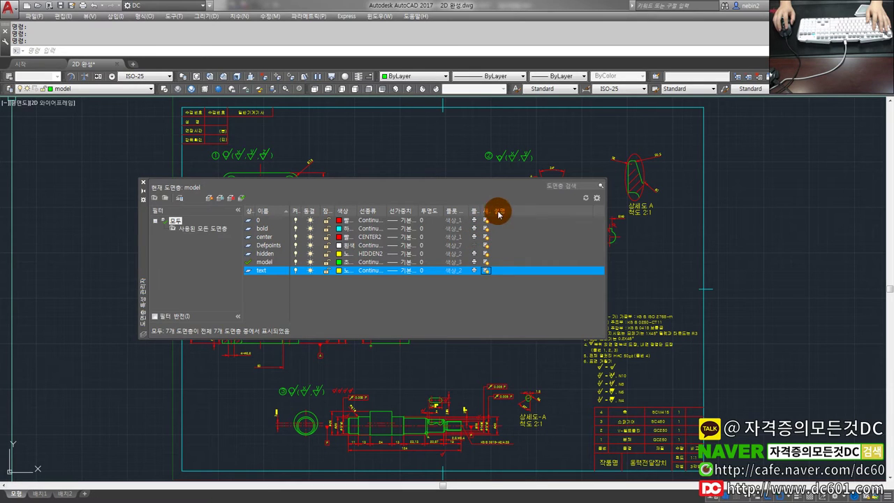
- Widen the viewport freeze column, check the bold and Defpoints layers, and close the manager
{"action": "double_click", "coordinate": [492, 209]}
{"action": "left_click", "coordinate": [506, 270]}
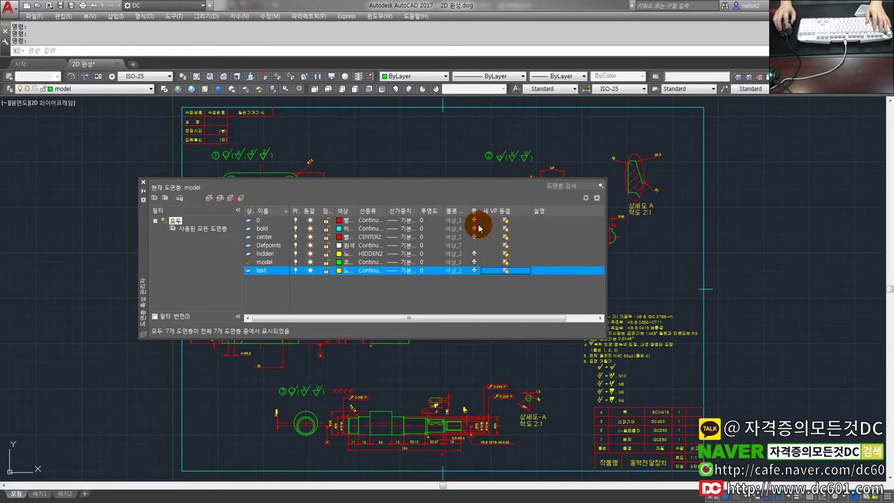
{"action": "left_click", "coordinate": [475, 230]}
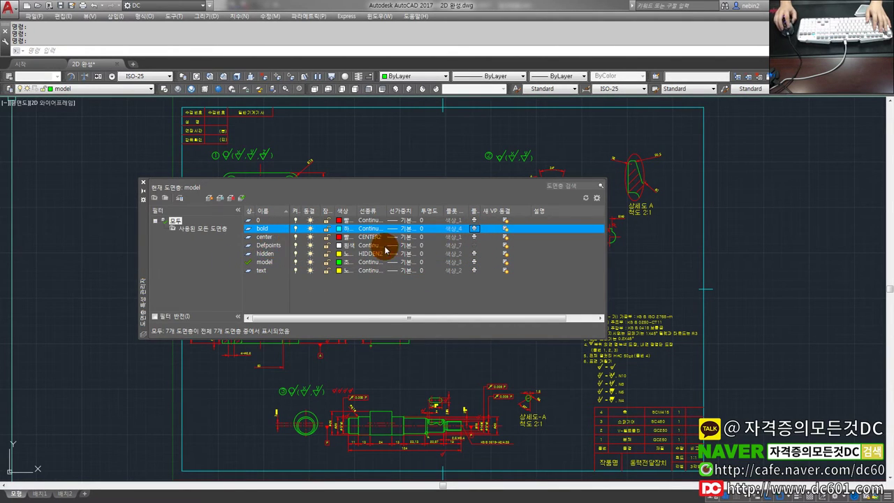
{"action": "left_click", "coordinate": [276, 246]}
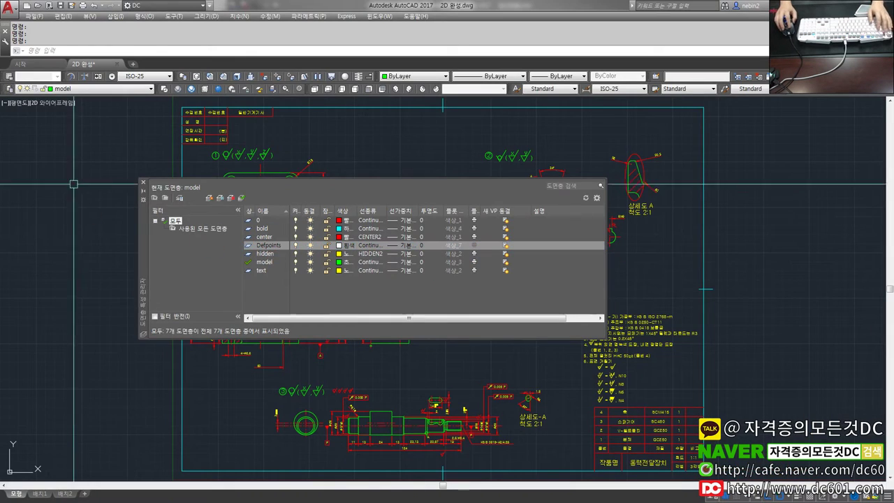
{"action": "left_click", "coordinate": [139, 180]}
{"action": "scroll", "coordinate": [200, 216], "scroll_direction": "down", "scroll_amount": 2}
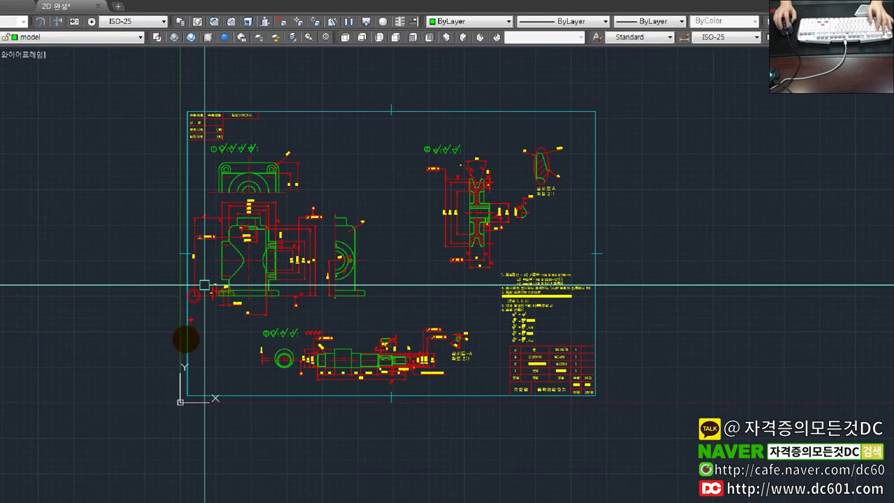
{"action": "left_click", "coordinate": [180, 404]}
- Zoom All so the entire drawing sheet fits on screen
{"action": "key", "text": "Return"}
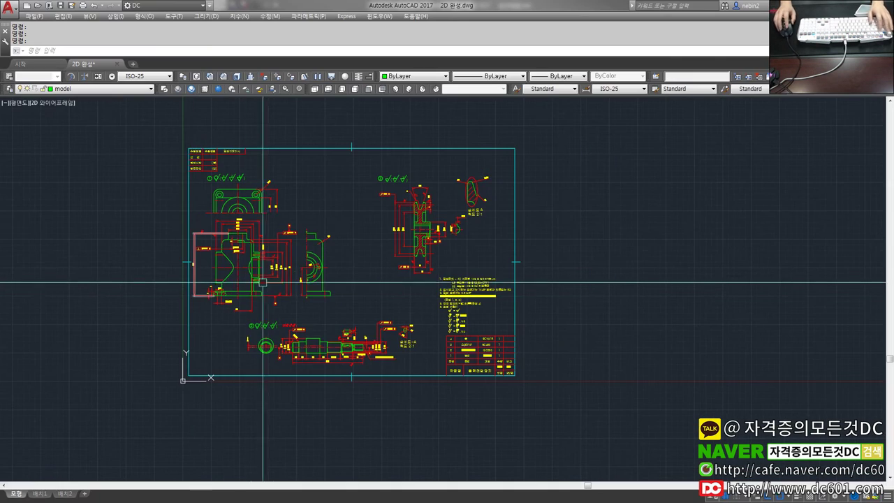
{"action": "type", "text": "z"}
{"action": "key", "text": "Return"}
{"action": "type", "text": "a"}
{"action": "key", "text": "Return"}
{"action": "type", "text": "p"}
{"action": "key", "text": "Return"}
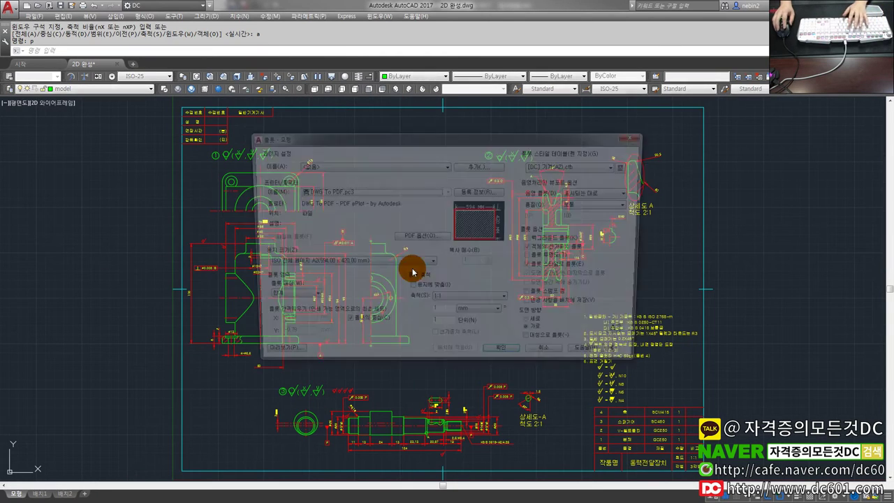
- Preview the A2 DWG To PDF plot with [DC] 기계(A2).ctb, then cancel plotting
{"action": "left_click", "coordinate": [260, 362]}
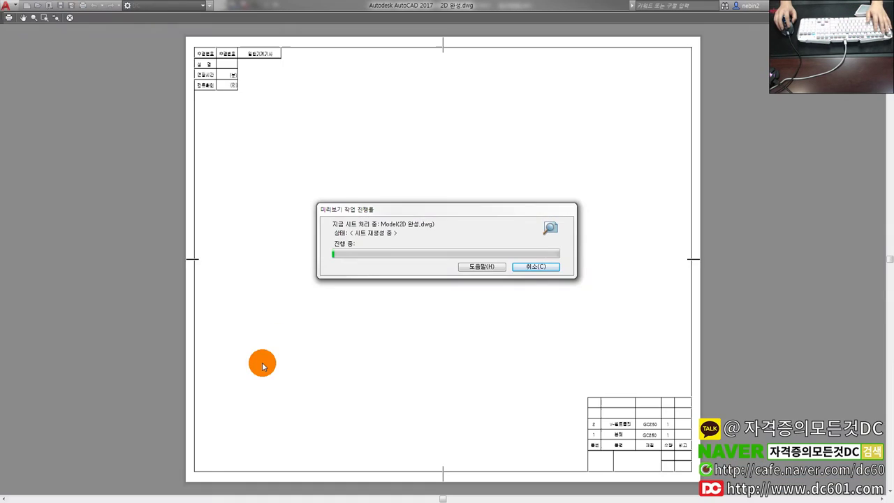
{"action": "scroll", "coordinate": [635, 392], "scroll_direction": "up", "scroll_amount": 3}
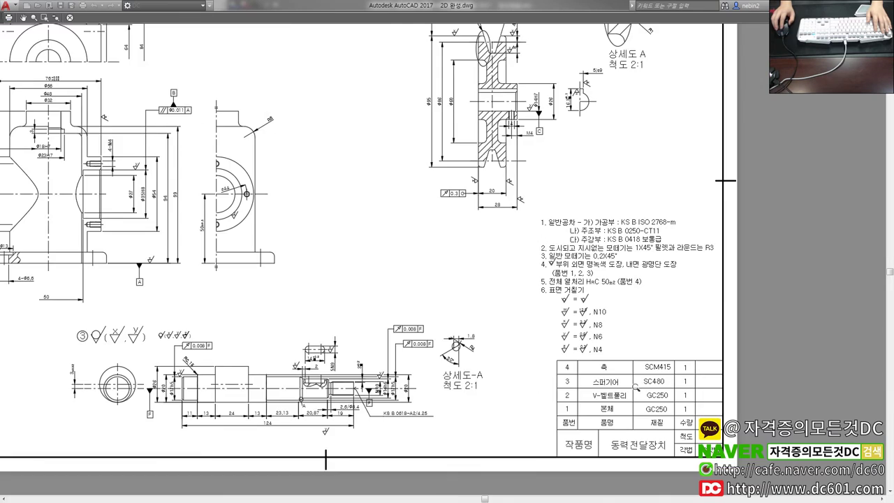
{"action": "scroll", "coordinate": [632, 383], "scroll_direction": "up", "scroll_amount": 1}
{"action": "scroll", "coordinate": [633, 384], "scroll_direction": "down", "scroll_amount": 2}
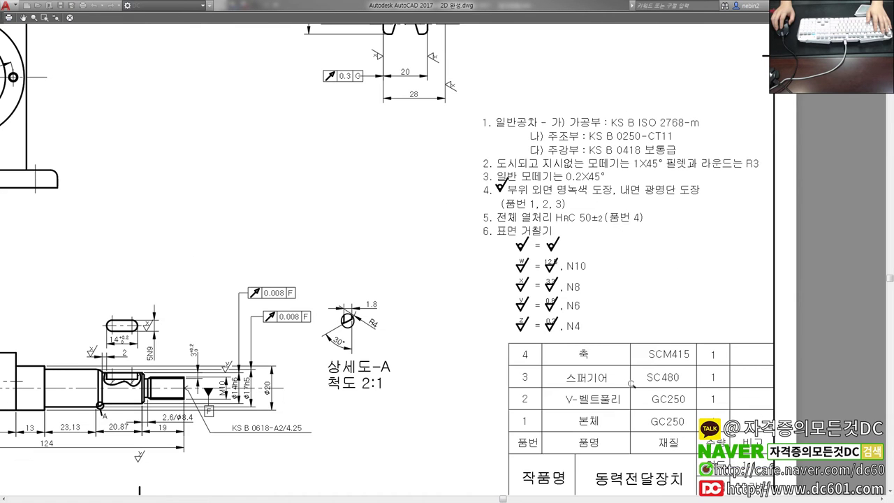
{"action": "scroll", "coordinate": [634, 384], "scroll_direction": "down", "scroll_amount": 2}
{"action": "scroll", "coordinate": [523, 371], "scroll_direction": "down", "scroll_amount": 3}
{"action": "scroll", "coordinate": [524, 372], "scroll_direction": "up", "scroll_amount": 2}
{"action": "scroll", "coordinate": [524, 371], "scroll_direction": "down", "scroll_amount": 2}
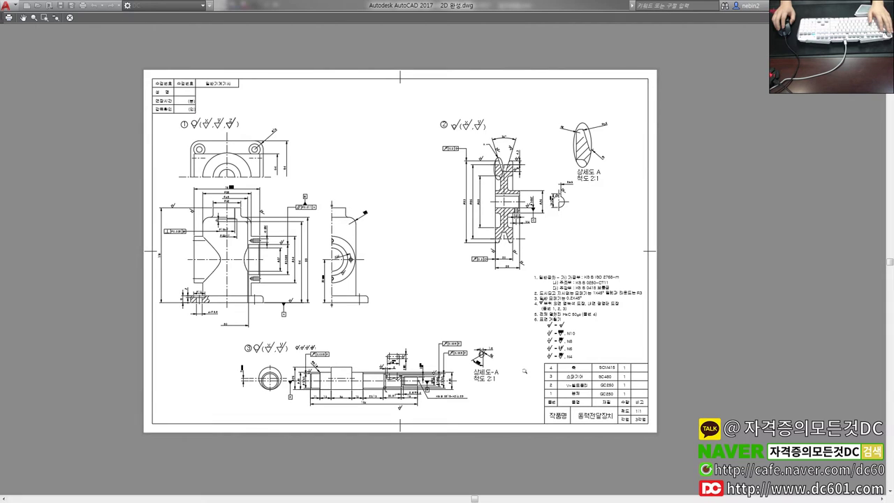
{"action": "key", "text": "Escape"}
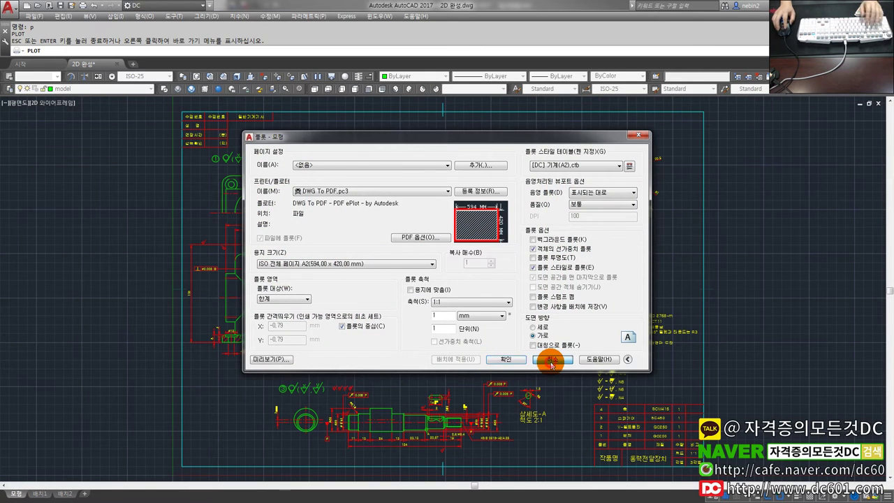
{"action": "left_click", "coordinate": [551, 361]}
{"action": "type", "text": "z"}
{"action": "key", "text": "Return"}
{"action": "type", "text": "a"}
{"action": "key", "text": "Return"}
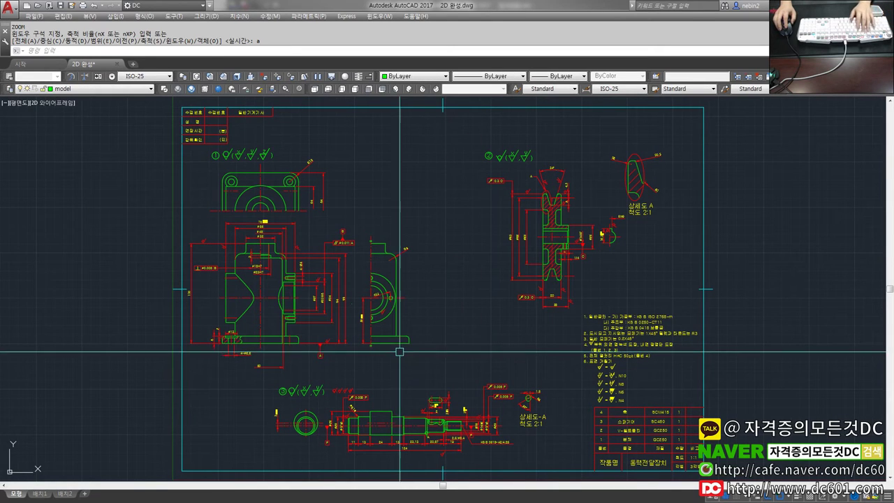
{"action": "key", "text": "Escape"}
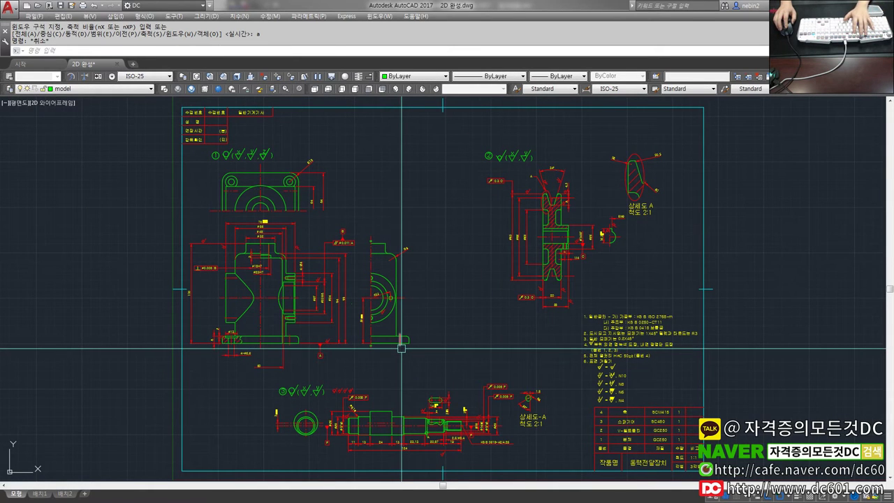
{"action": "key", "text": "F7"}
{"action": "key", "text": "F7"}
{"action": "left_click", "coordinate": [96, 89]}
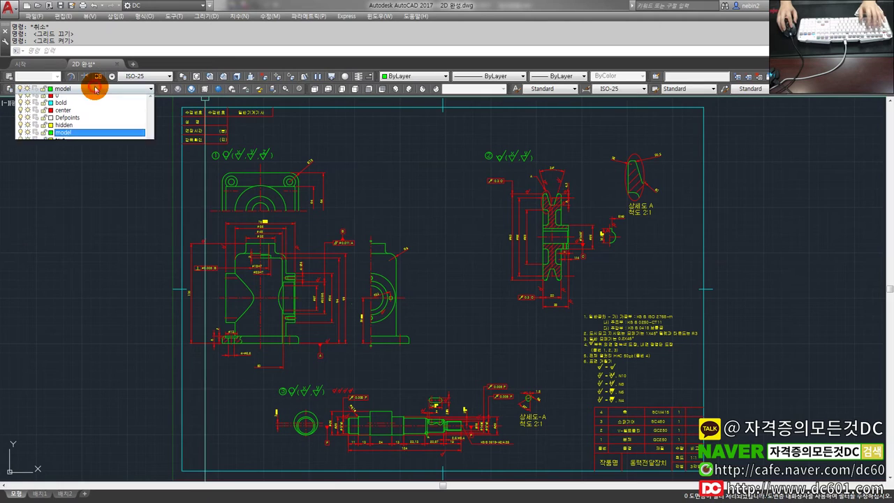
{"action": "left_click", "coordinate": [9, 89]}
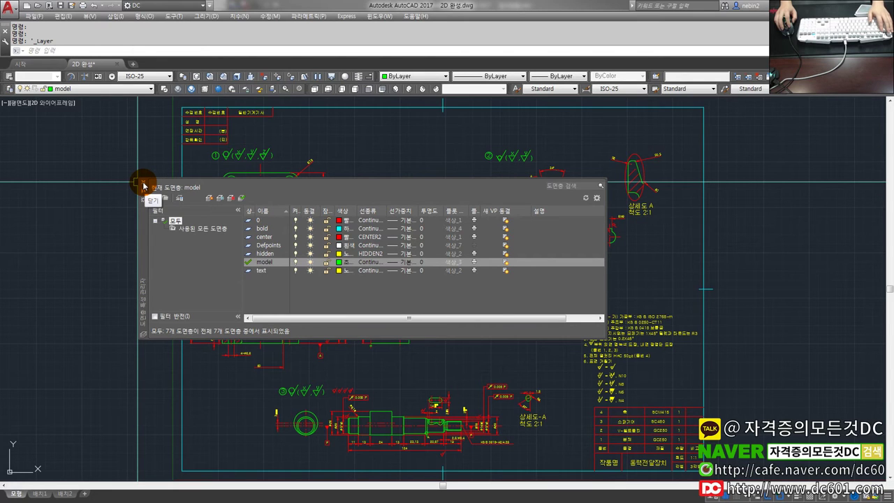
{"action": "left_click", "coordinate": [143, 185]}
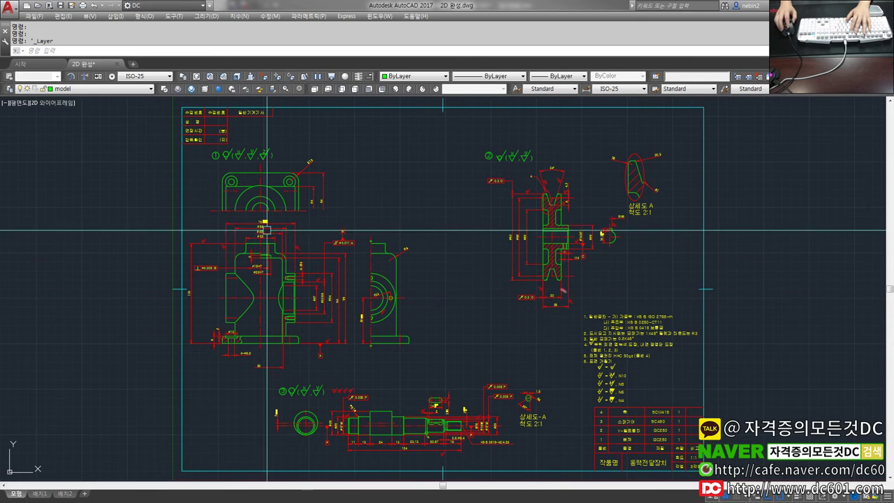
{"action": "scroll", "coordinate": [529, 299], "scroll_direction": "up", "scroll_amount": 2}
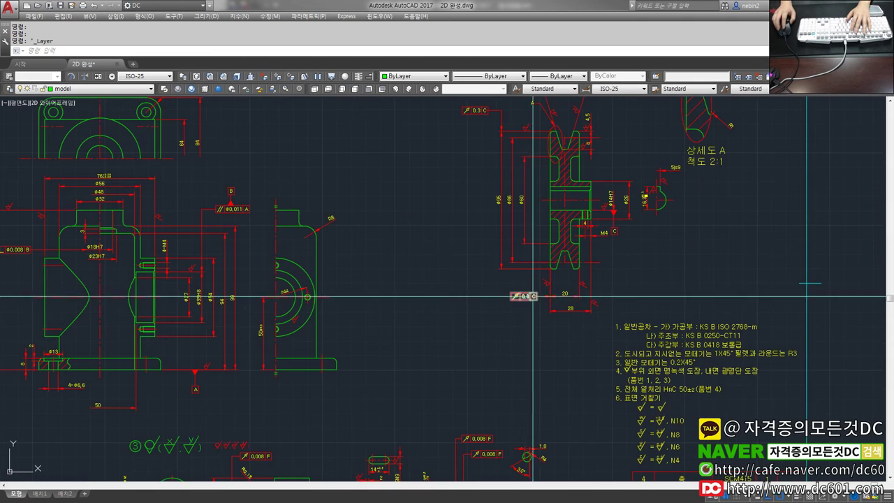
{"action": "scroll", "coordinate": [528, 306], "scroll_direction": "down", "scroll_amount": 2}
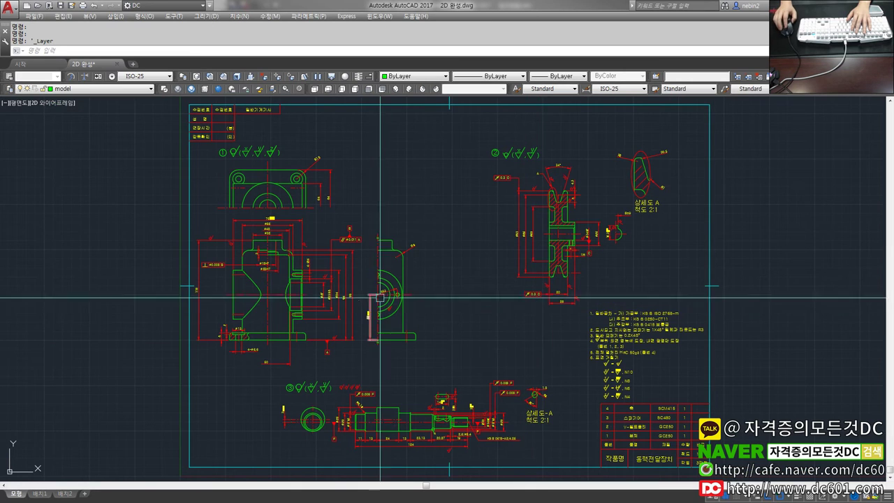
{"action": "middle_click_drag", "start_coordinate": [414, 320], "coordinate": [385, 346]}
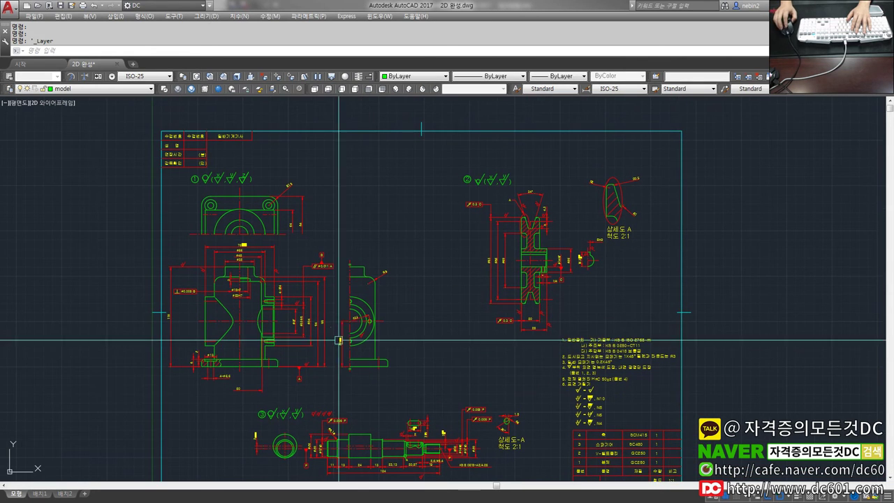
{"action": "left_click", "coordinate": [331, 333]}
{"action": "key", "text": "Escape"}
{"action": "left_click", "coordinate": [342, 319]}
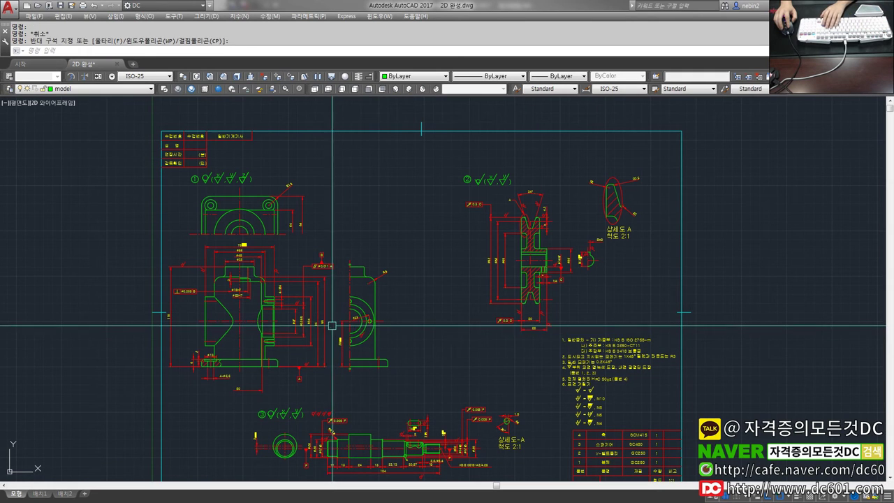
{"action": "left_click", "coordinate": [319, 362]}
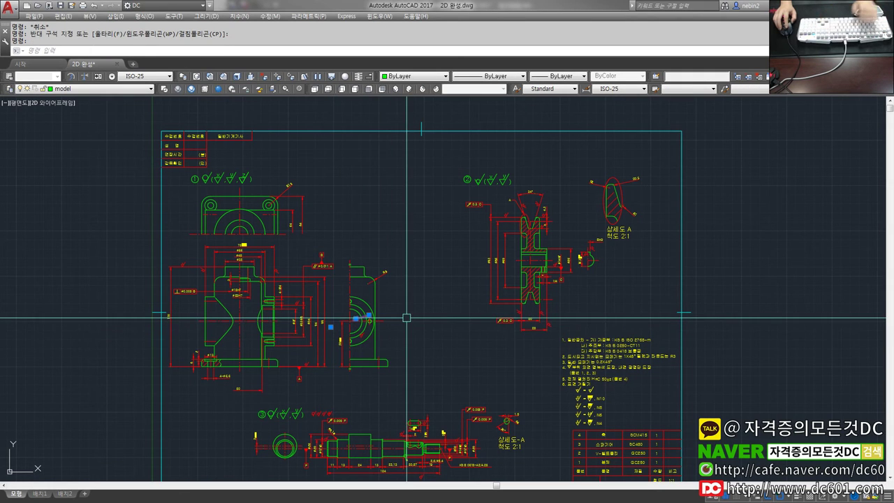
{"action": "key", "text": "Escape"}
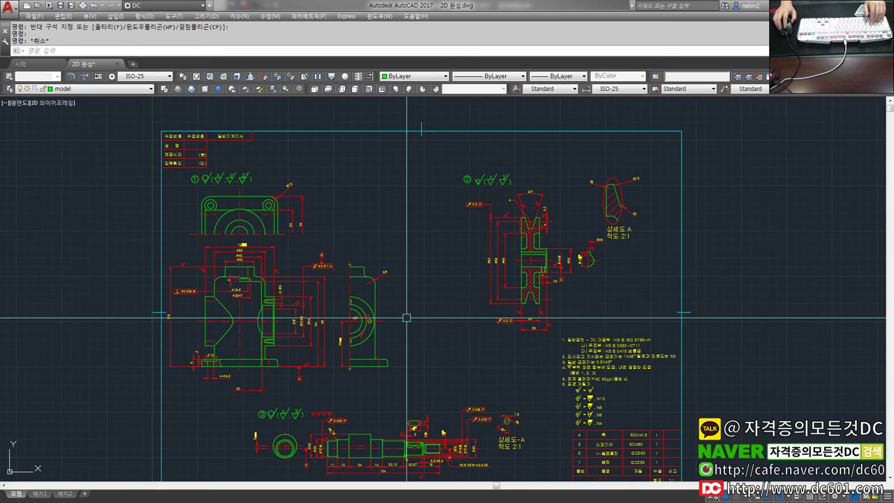
{"action": "middle_click_drag", "start_coordinate": [407, 318], "coordinate": [375, 303]}
{"action": "key", "text": "Return"}
{"action": "type", "text": "a"}
{"action": "key", "text": "Return"}
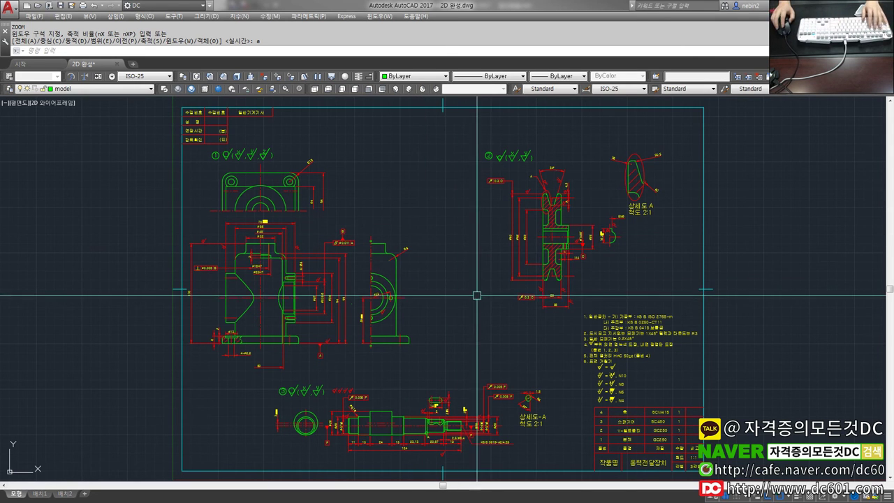
{"action": "scroll", "coordinate": [652, 387], "scroll_direction": "up", "scroll_amount": 2}
{"action": "scroll", "coordinate": [651, 387], "scroll_direction": "up", "scroll_amount": 2}
{"action": "left_click_drag", "start_coordinate": [532, 339], "coordinate": [531, 334]}
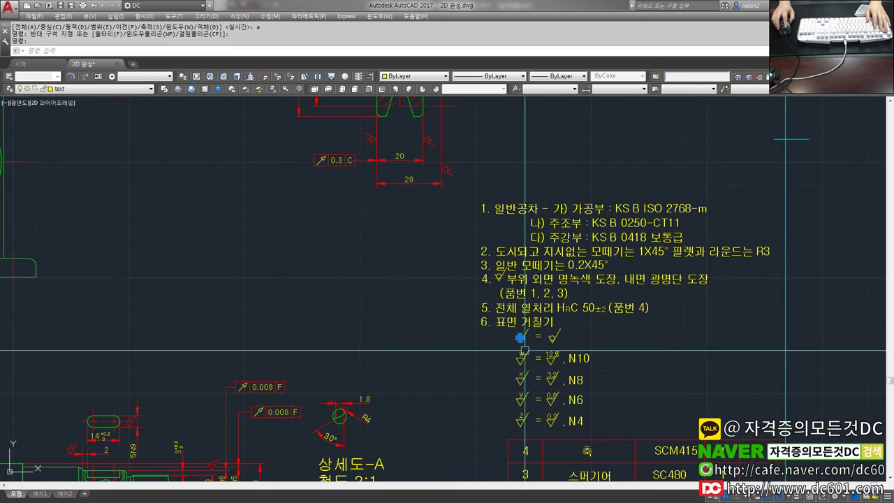
{"action": "key", "text": "Escape"}
{"action": "key", "text": "Escape"}
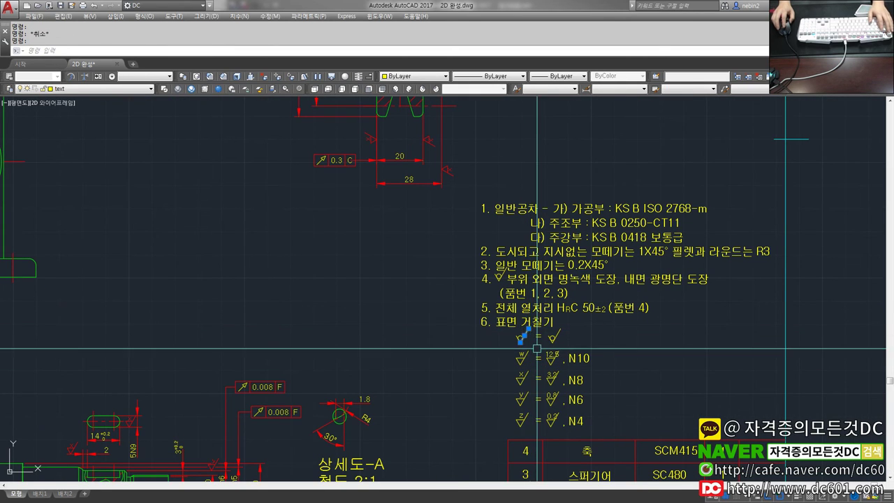
{"action": "scroll", "coordinate": [535, 343], "scroll_direction": "down", "scroll_amount": 2}
{"action": "scroll", "coordinate": [531, 346], "scroll_direction": "down", "scroll_amount": 3}
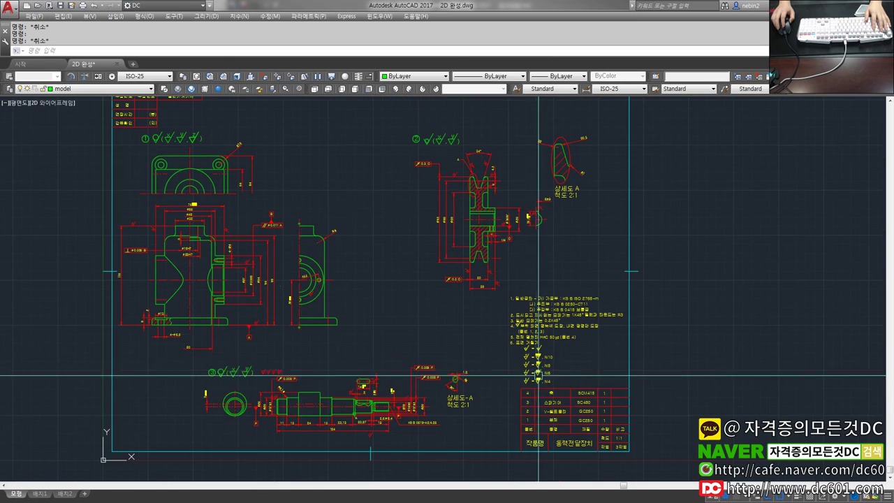
{"action": "type", "text": "z"}
{"action": "key", "text": "Return"}
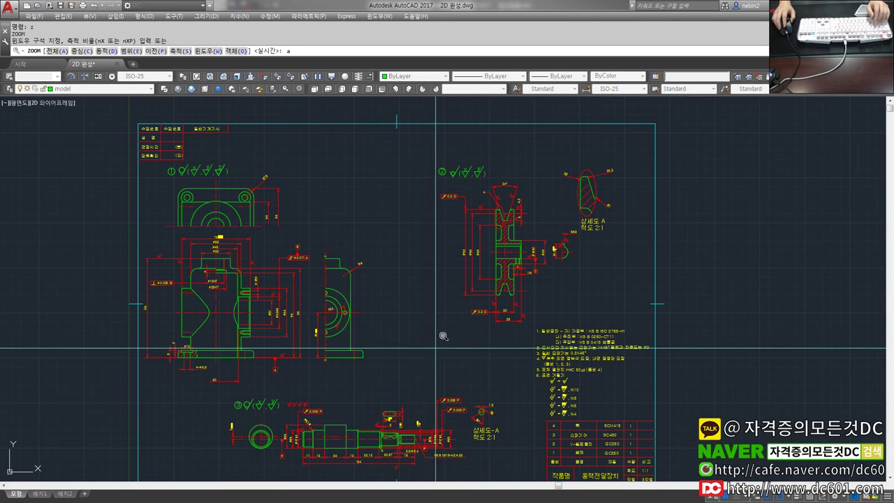
{"action": "type", "text": "a"}
{"action": "key", "text": "Return"}
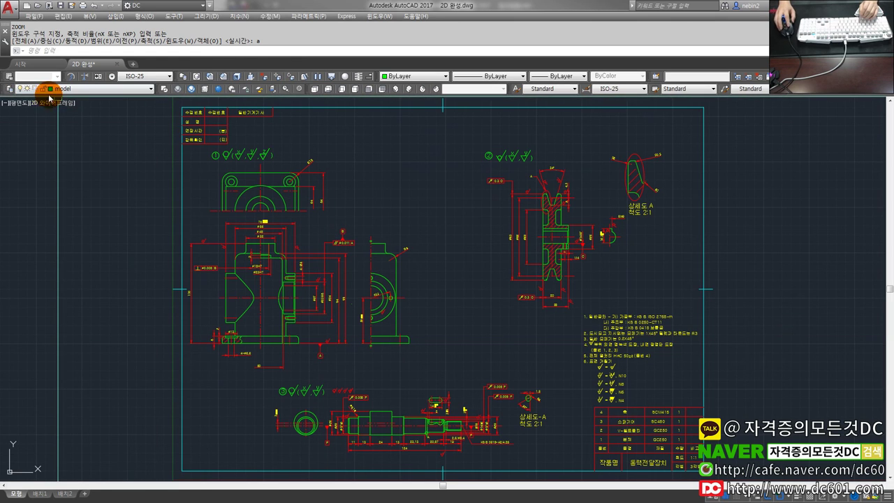
{"action": "left_click", "coordinate": [14, 90]}
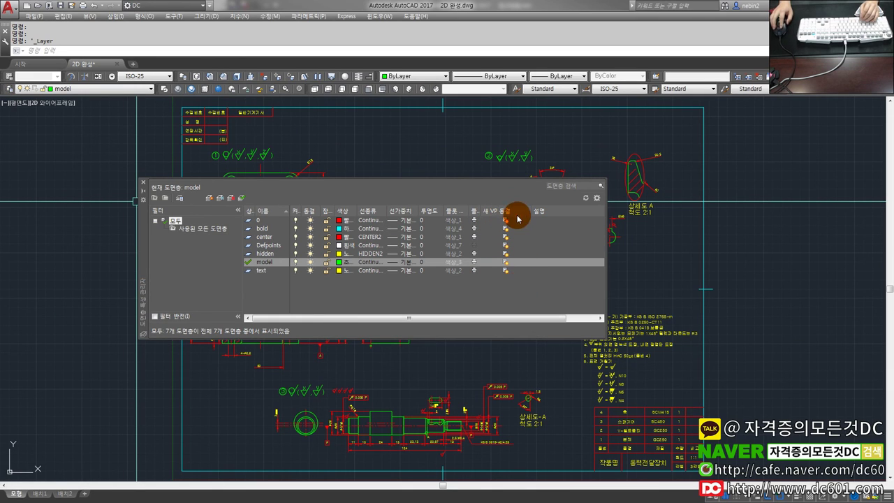
{"action": "left_click", "coordinate": [140, 185]}
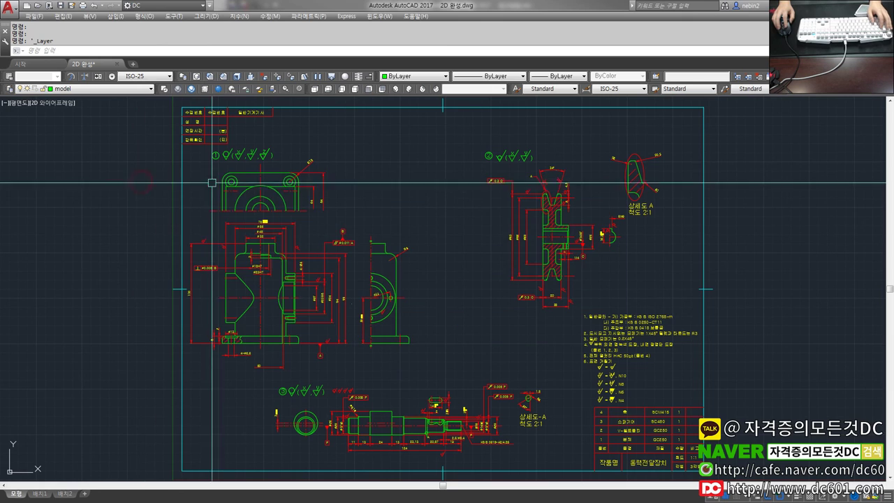